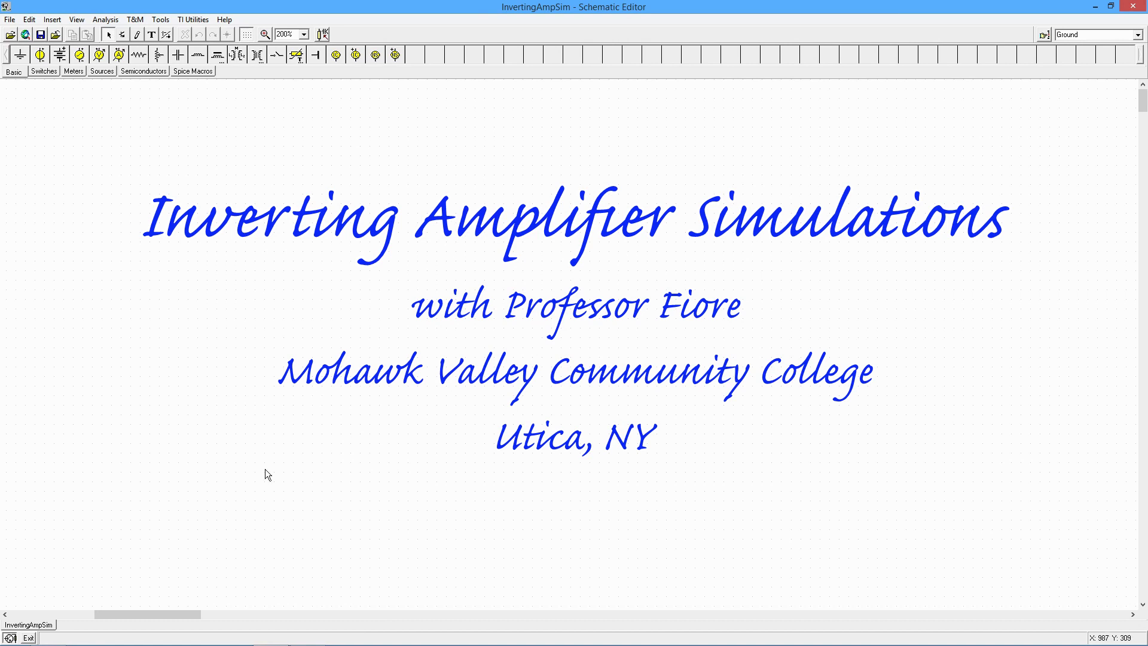
Scroll the view fully left to show the inverting uA741 amplifier schematic
{"action": "left_click_drag", "start_coordinate": [186, 615], "coordinate": [59, 576]}
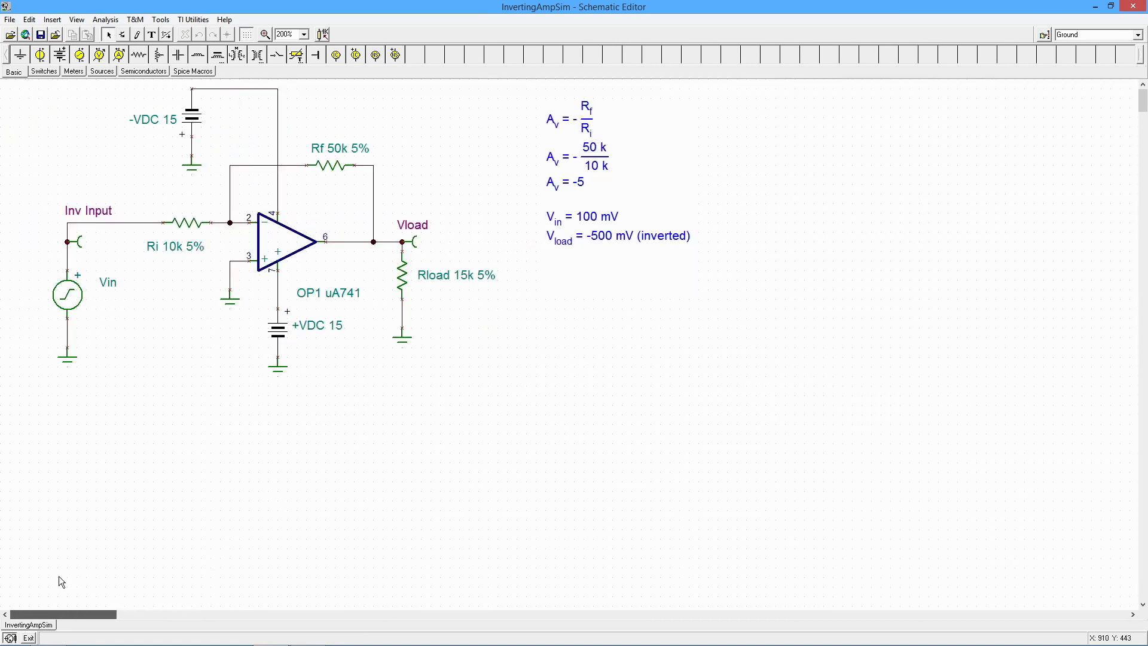
Run a transient analysis and place a legend labelling the Inv Input and Vload waveforms
{"action": "left_click", "coordinate": [115, 22]}
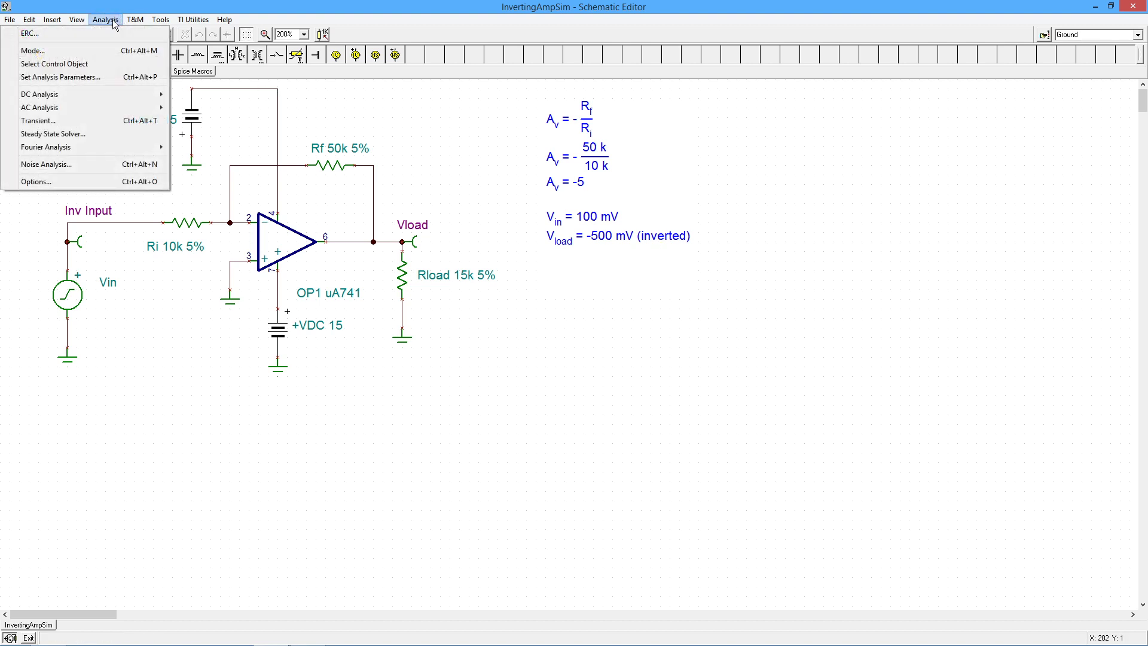
{"action": "left_click", "coordinate": [95, 123]}
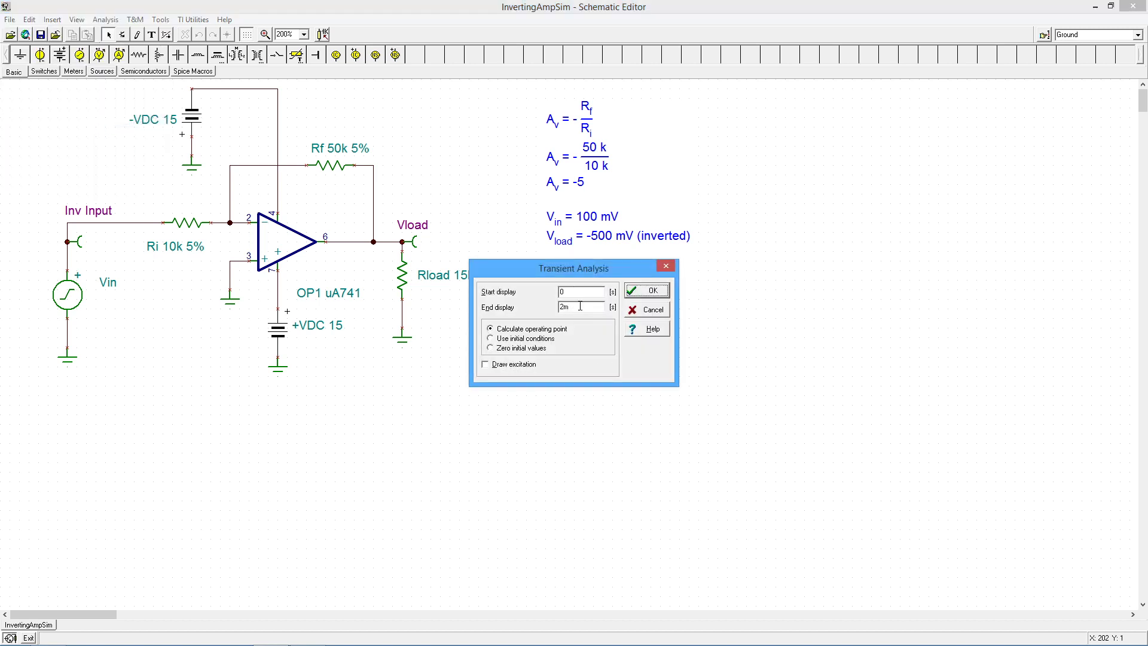
{"action": "left_click", "coordinate": [652, 296]}
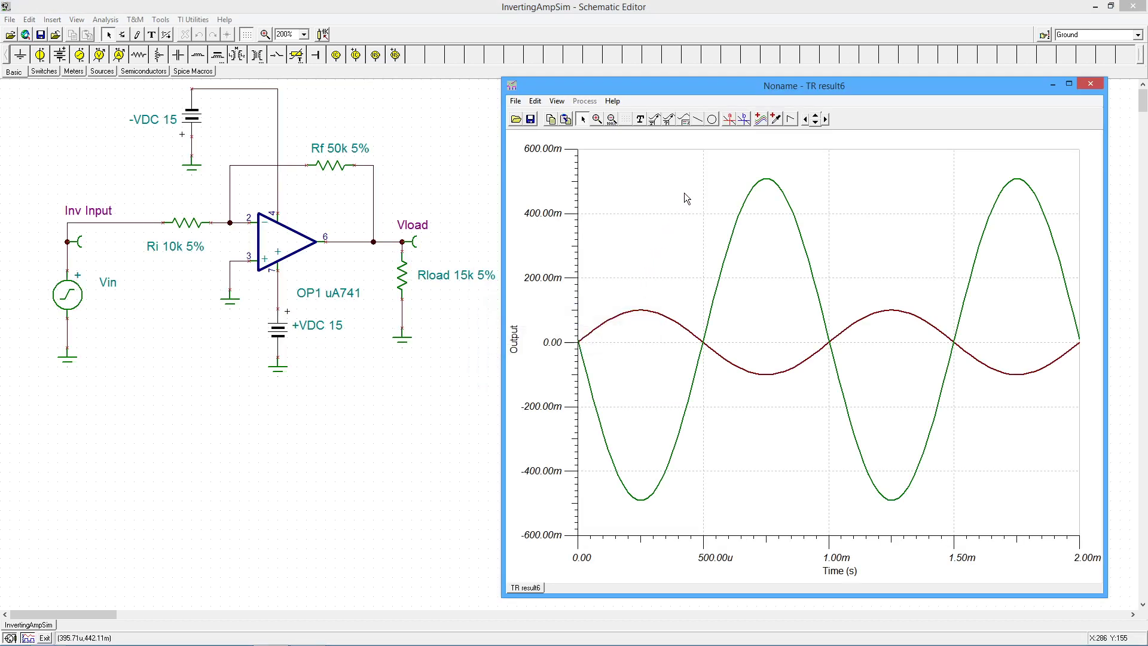
{"action": "left_click", "coordinate": [685, 119]}
{"action": "left_click", "coordinate": [596, 164]}
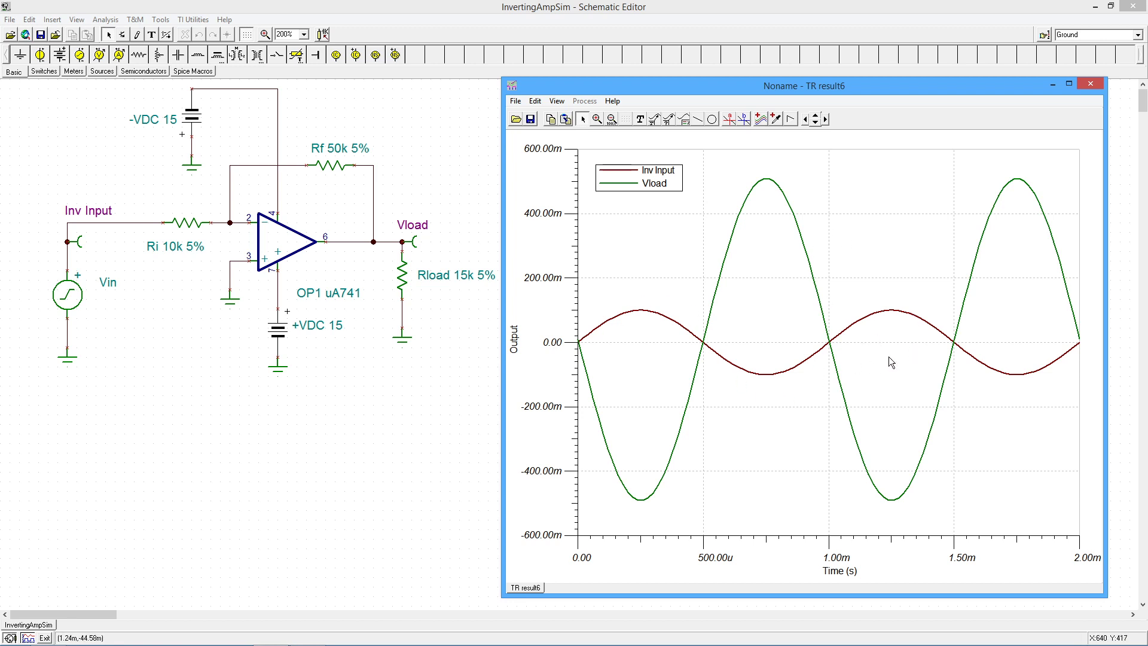
Change the OP1 op-amp model to TL081C
{"action": "double_click", "coordinate": [298, 260]}
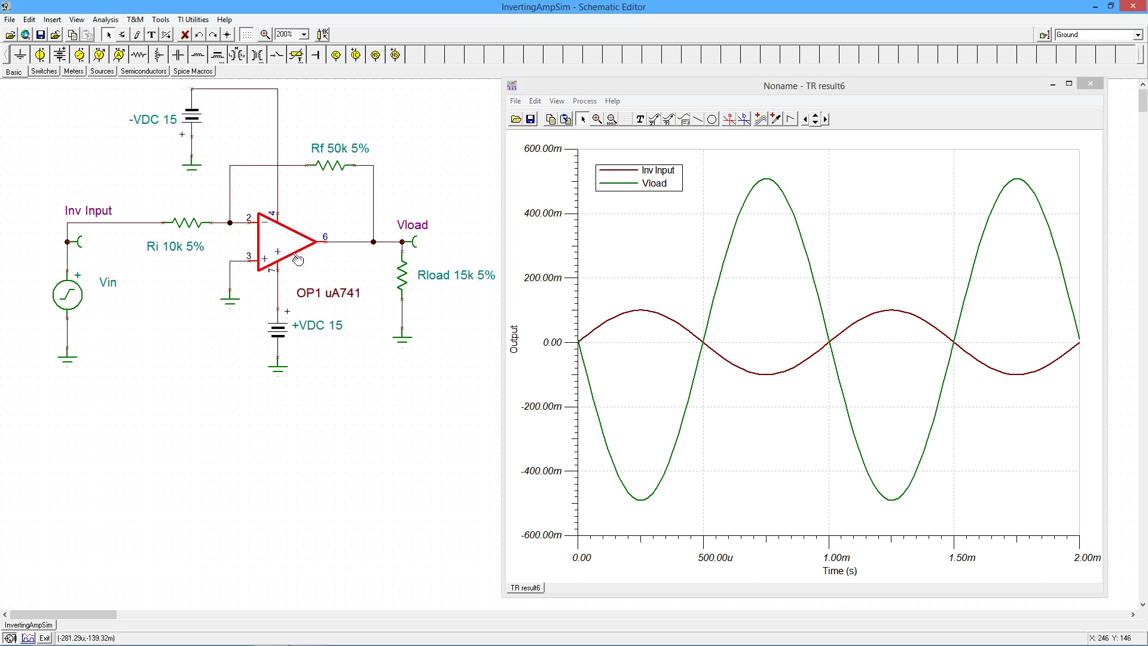
{"action": "left_click", "coordinate": [645, 292]}
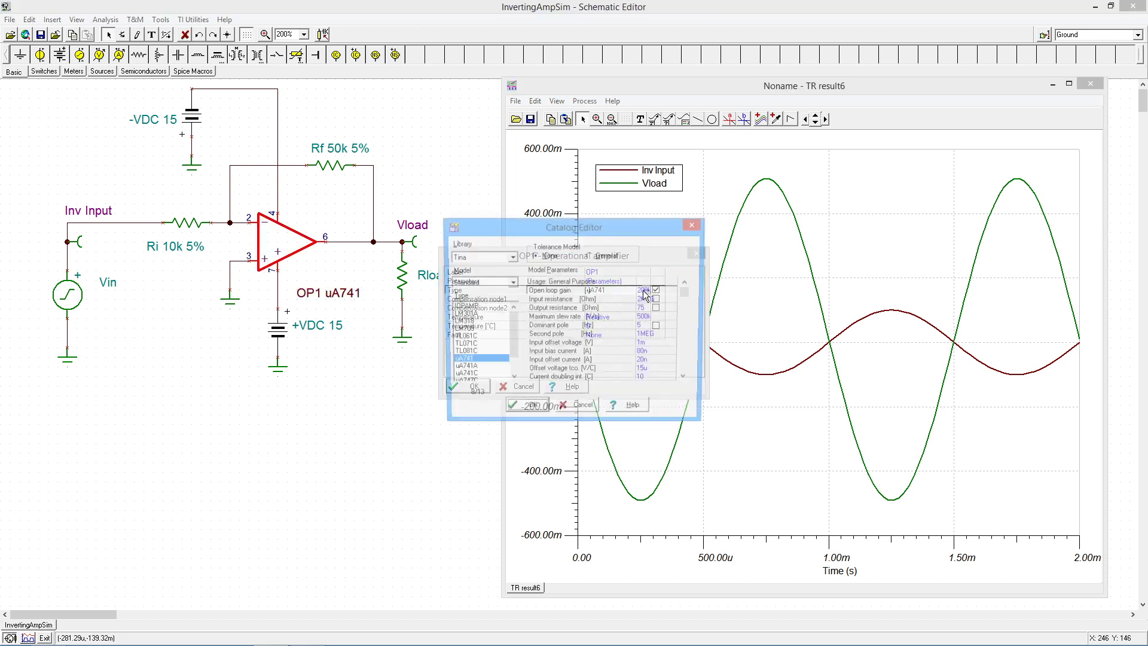
{"action": "left_click", "coordinate": [477, 353]}
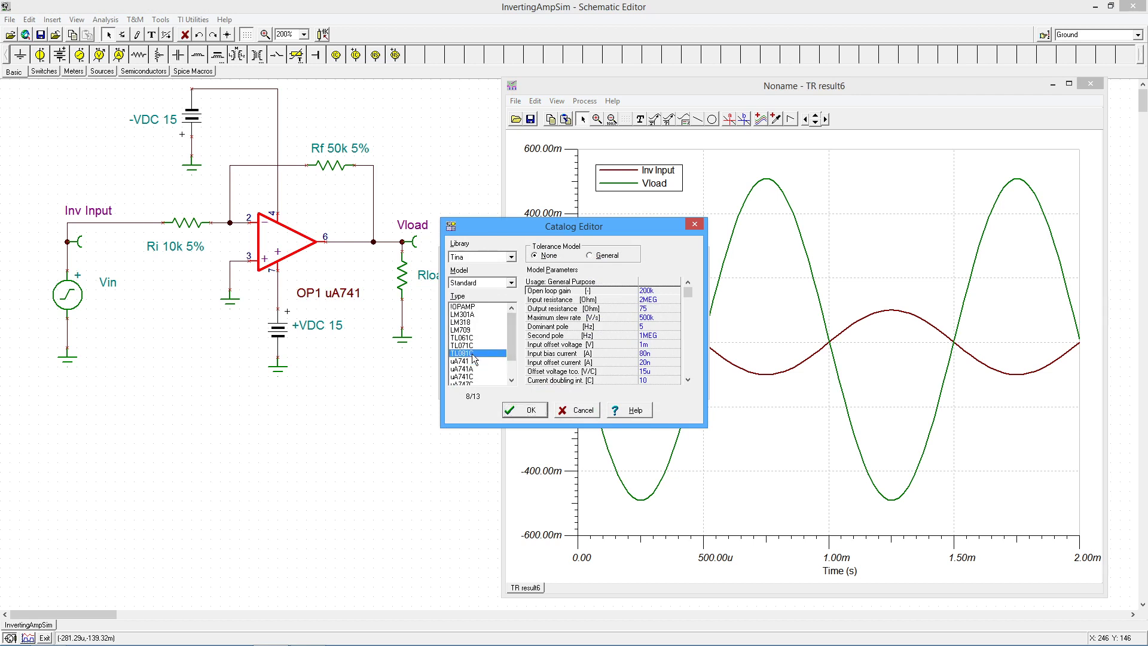
{"action": "left_click", "coordinate": [530, 413]}
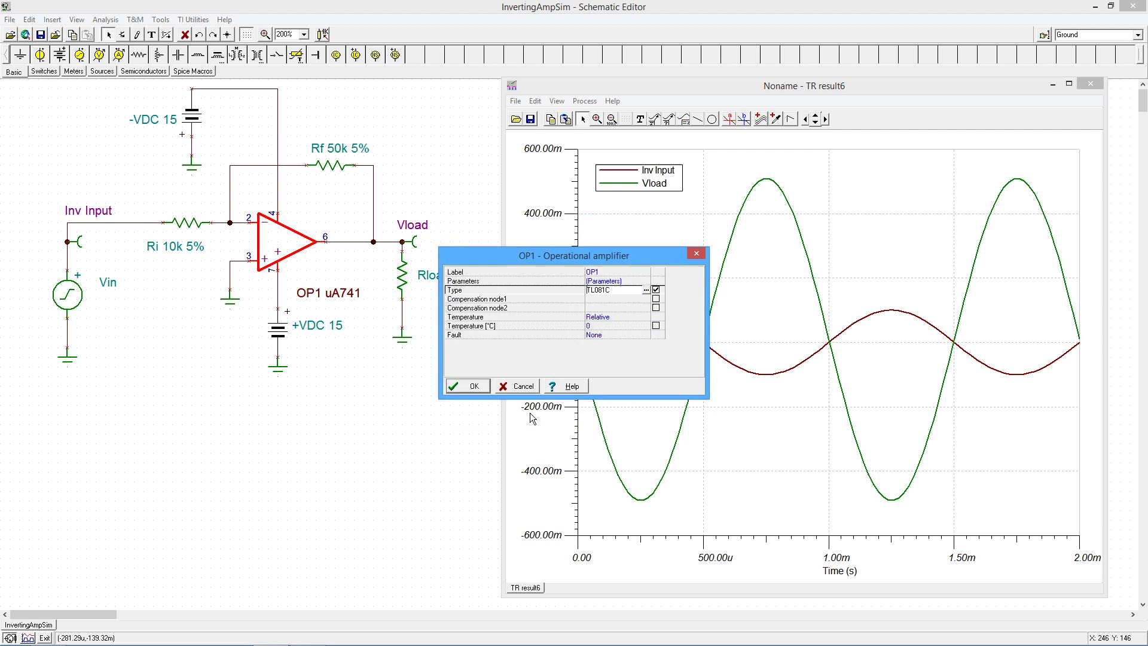
{"action": "left_click", "coordinate": [475, 386]}
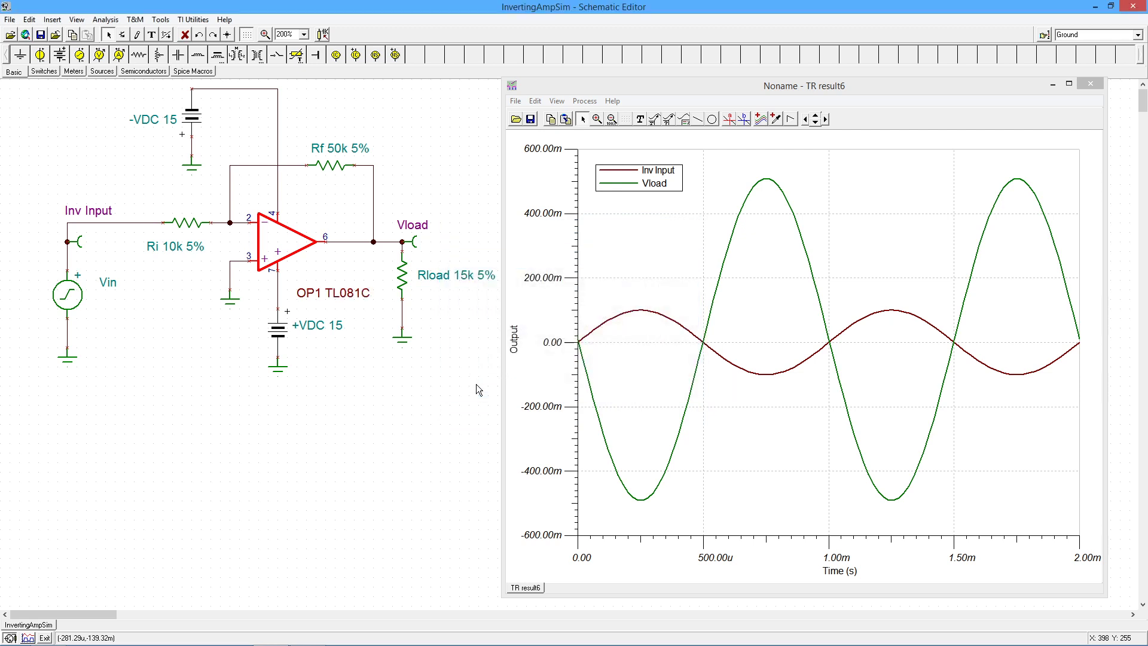
Rerun the transient analysis with the TL081C op-amp
{"action": "left_click", "coordinate": [102, 21]}
{"action": "left_click", "coordinate": [93, 124]}
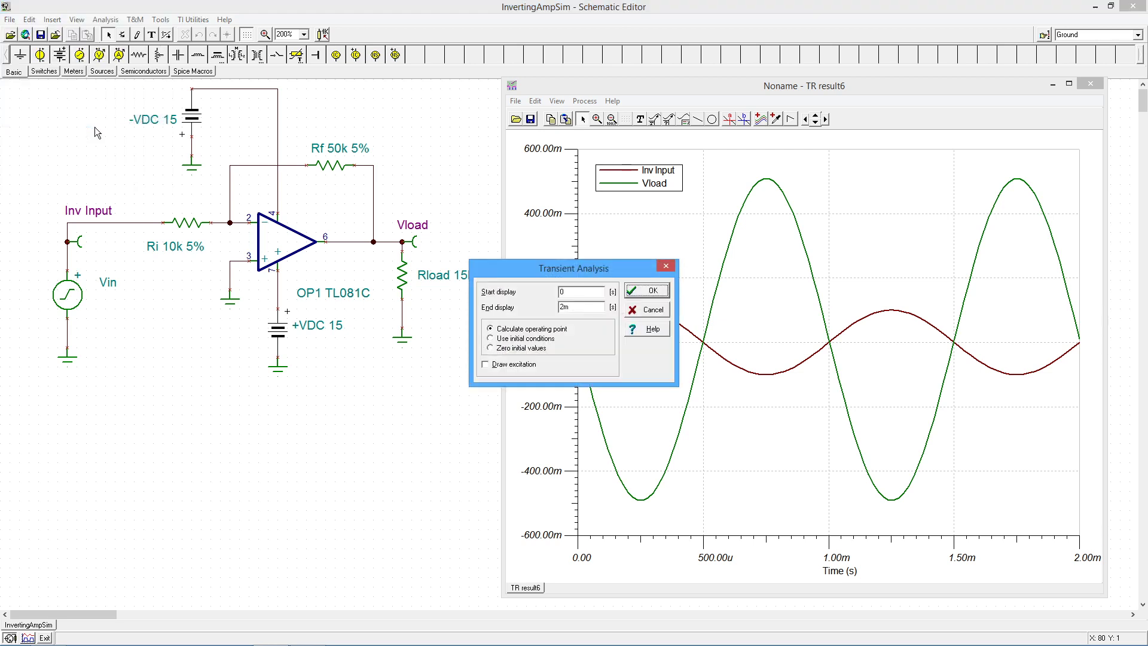
{"action": "left_click", "coordinate": [650, 296]}
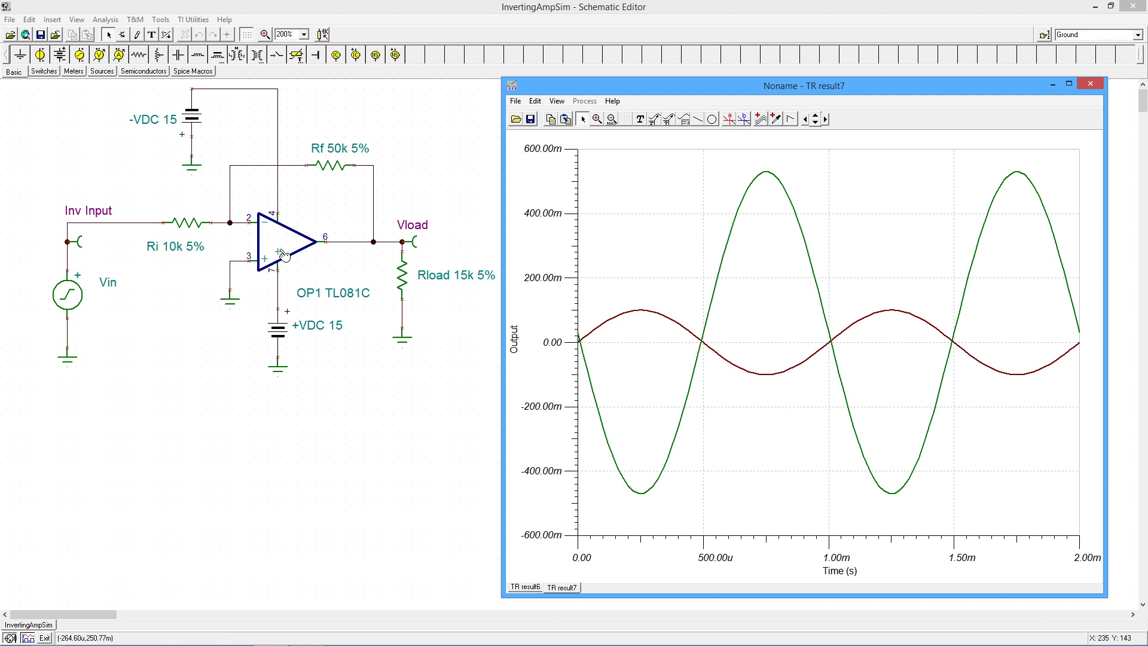
Switch the OP1 op-amp model back to uA741
{"action": "double_click", "coordinate": [304, 263]}
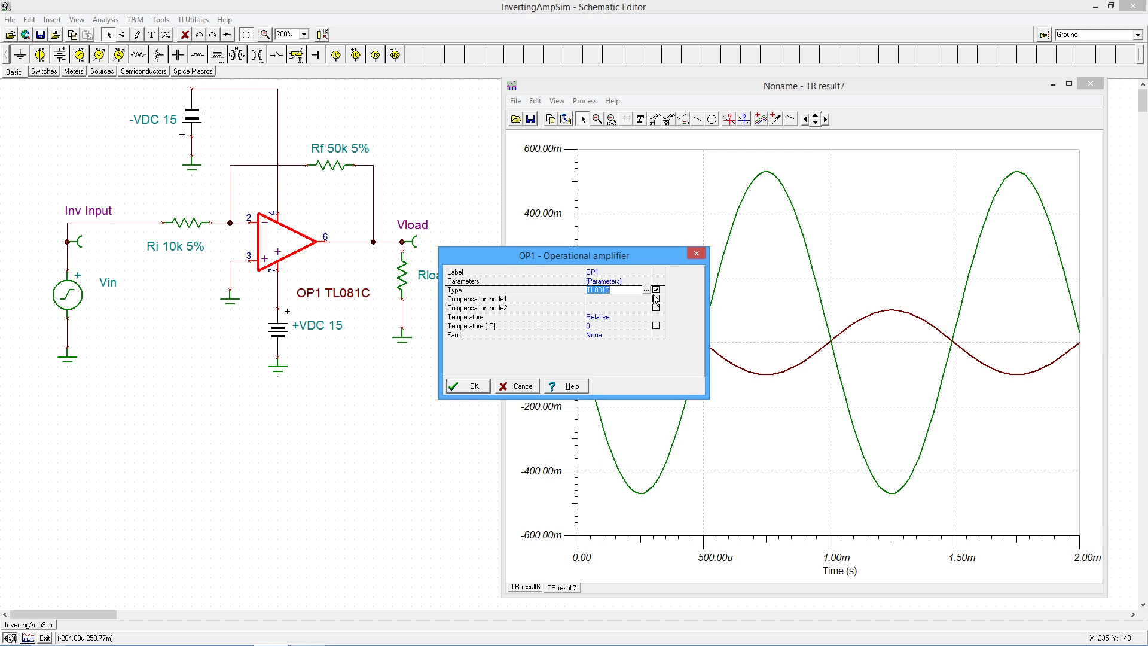
{"action": "left_click", "coordinate": [646, 290]}
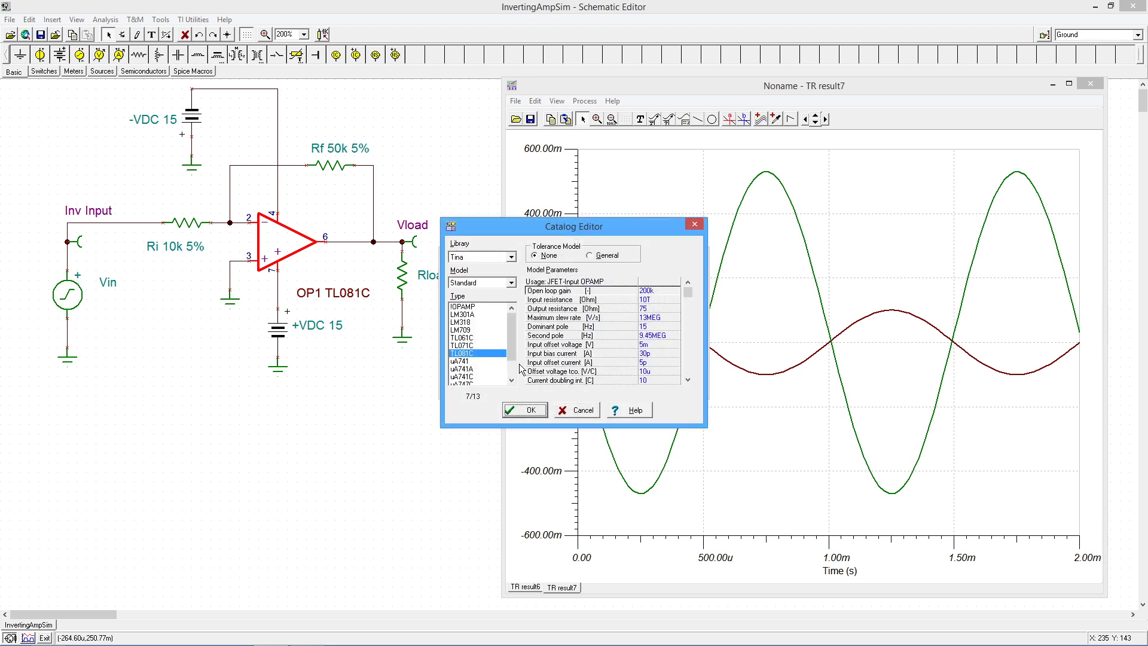
{"action": "left_click", "coordinate": [471, 362]}
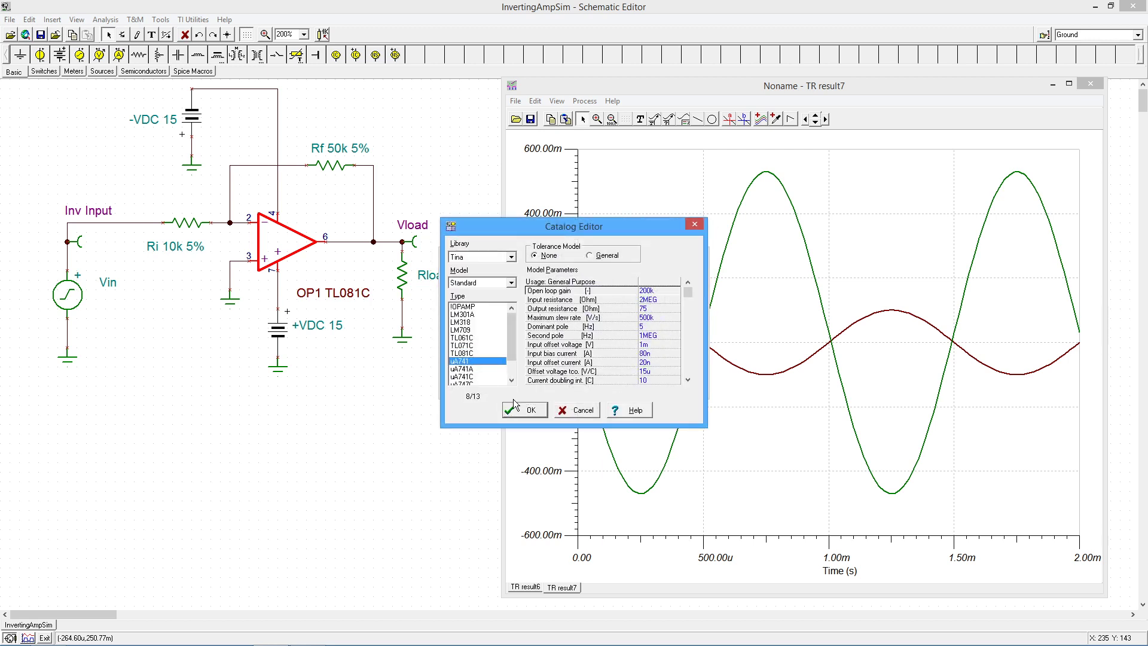
{"action": "left_click", "coordinate": [522, 410]}
{"action": "left_click", "coordinate": [468, 386]}
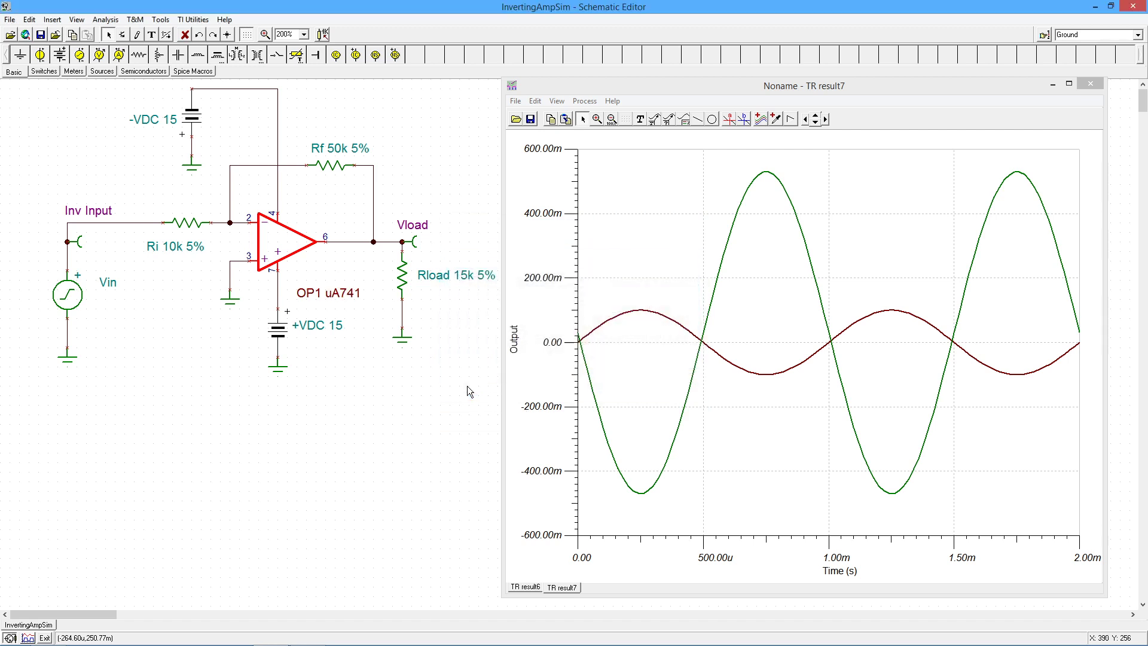
{"action": "left_click", "coordinate": [406, 396]}
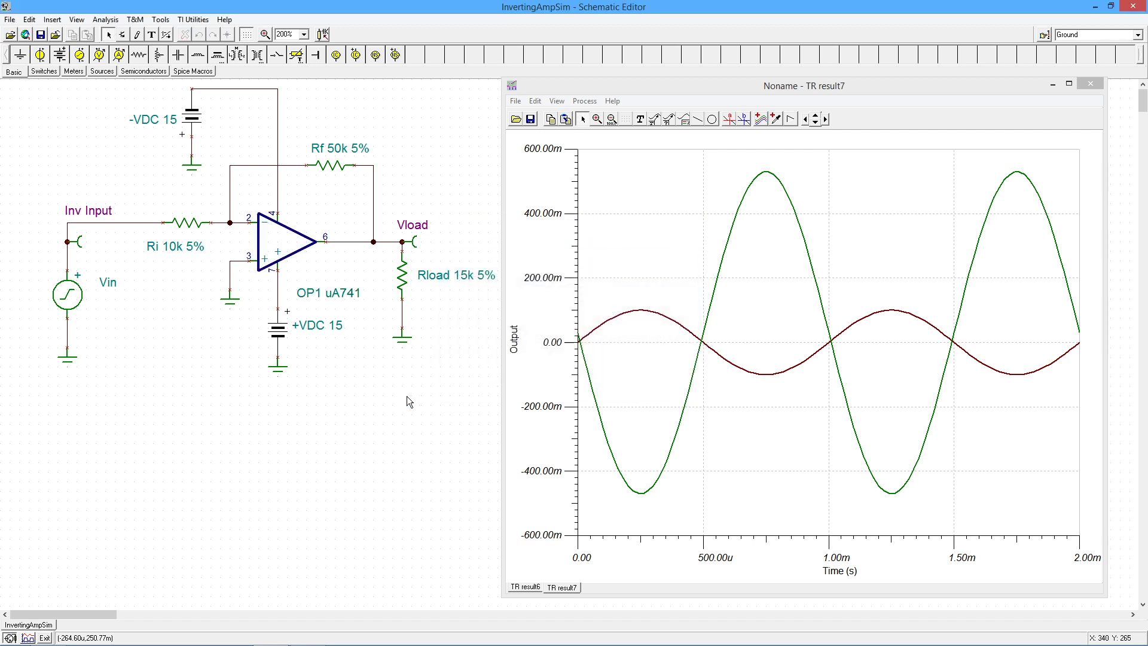
Set the input resistor Ri to 5k
{"action": "double_click", "coordinate": [187, 231]}
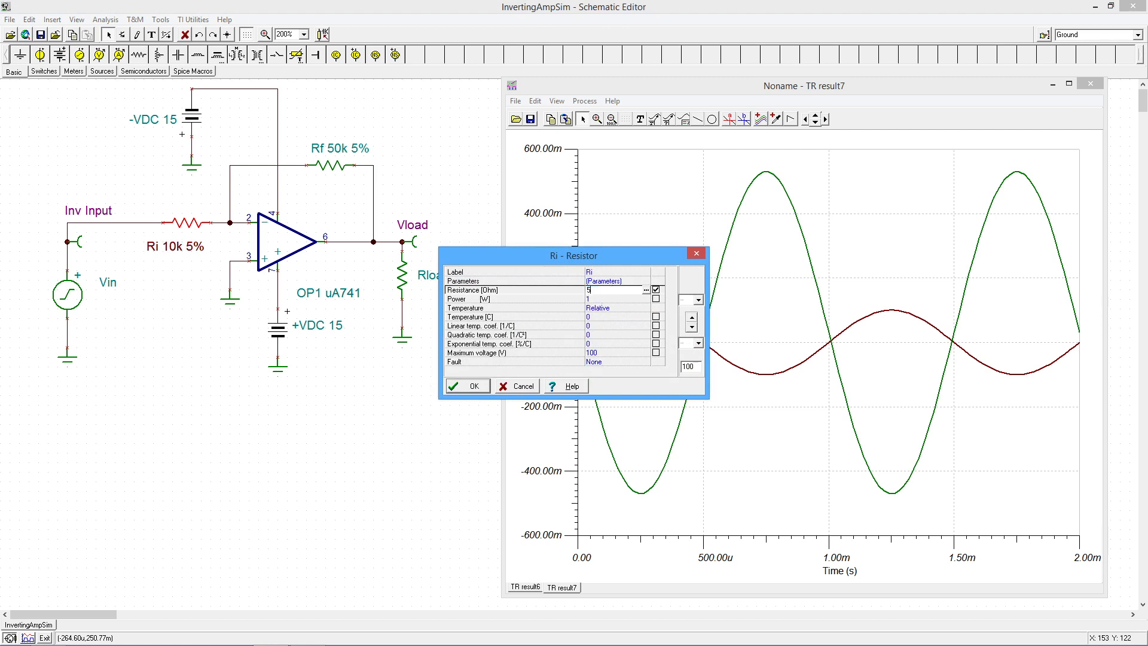
{"action": "key", "text": "Return"}
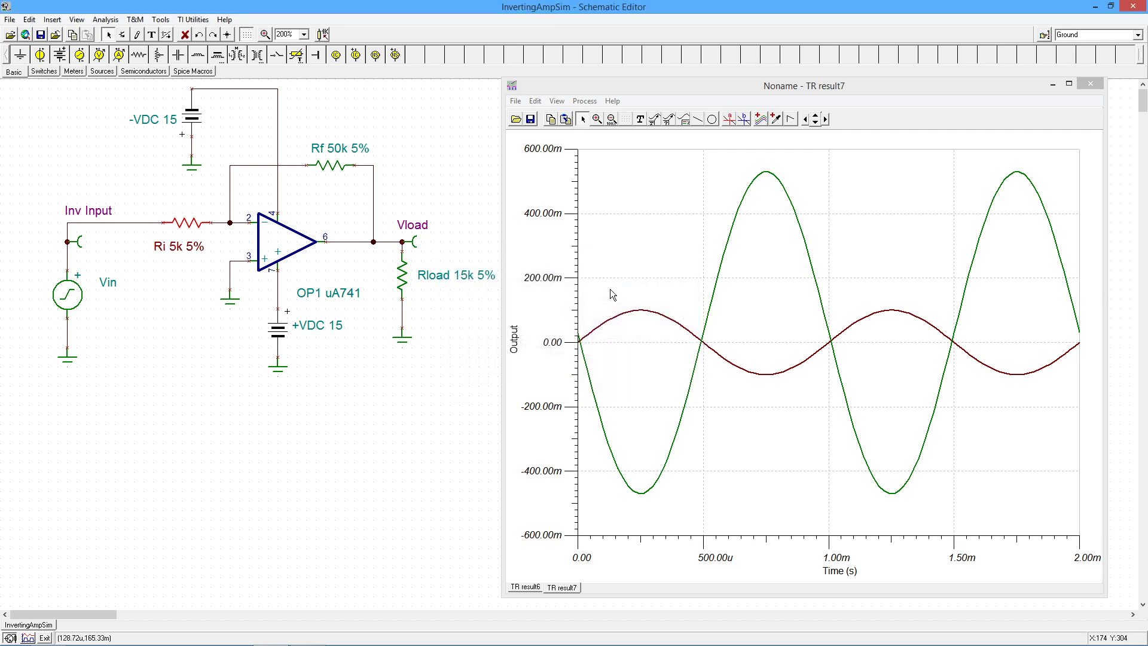
{"action": "left_click", "coordinate": [425, 412]}
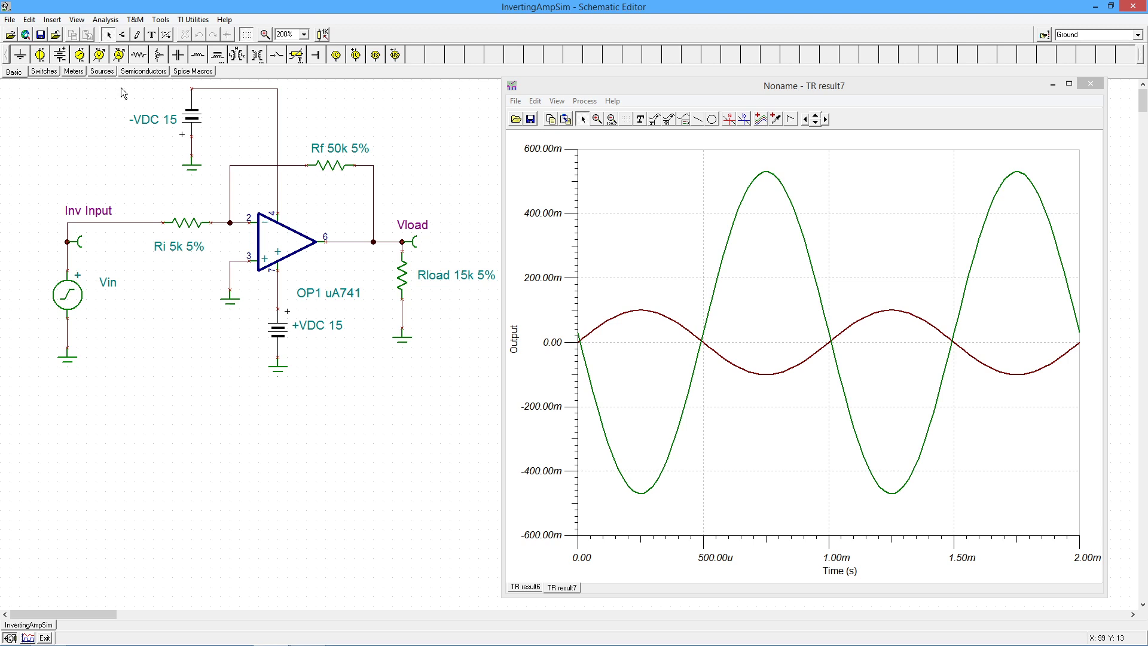
Rerun the transient analysis with Ri at 5k, giving about ±1 V output
{"action": "left_click", "coordinate": [105, 20]}
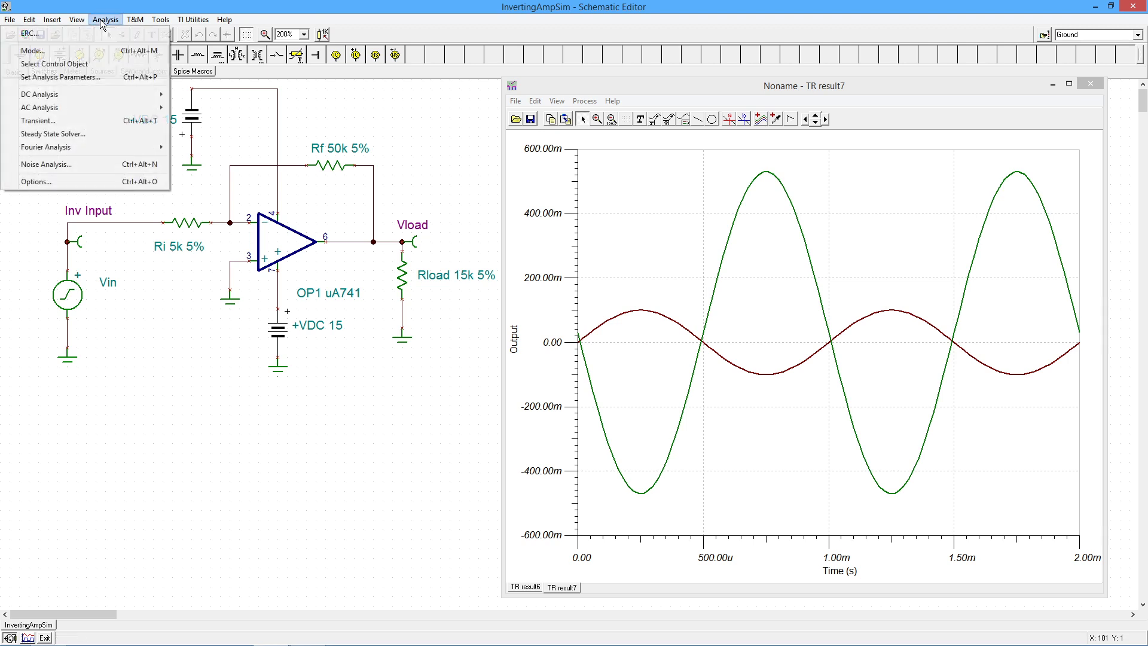
{"action": "left_click", "coordinate": [106, 120]}
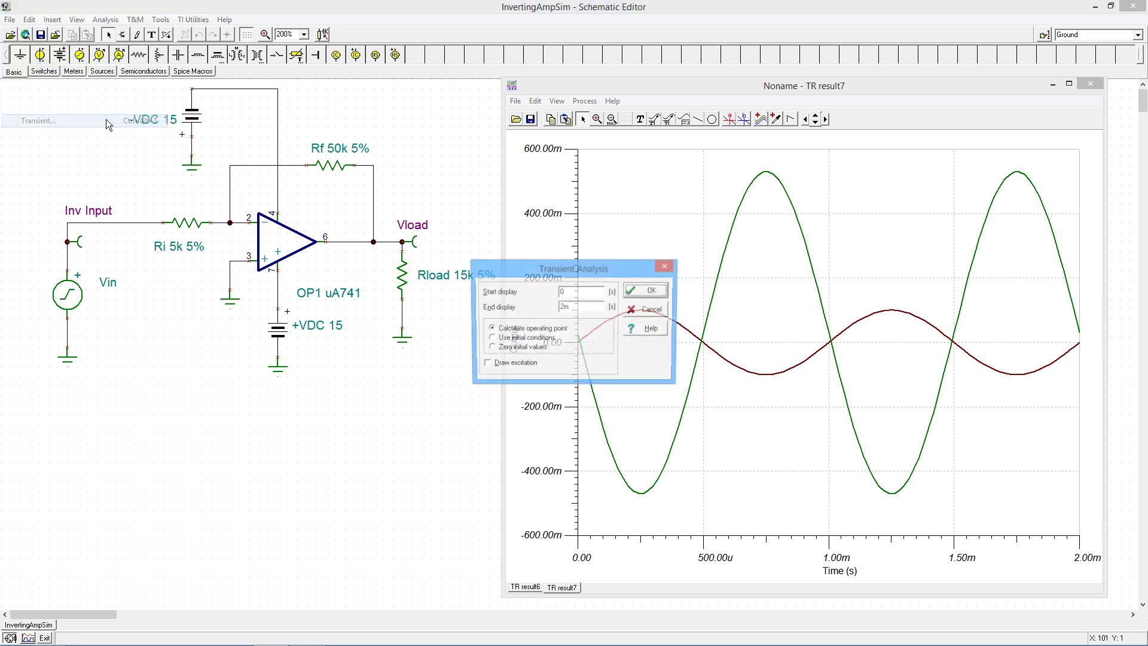
{"action": "left_click", "coordinate": [649, 291]}
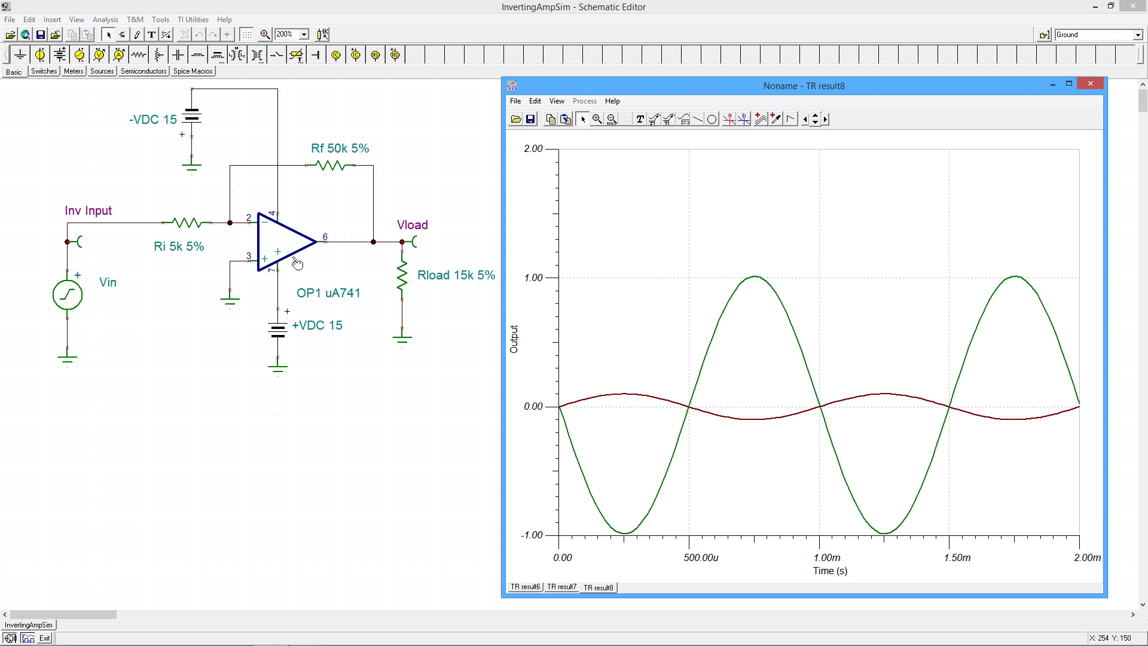
Set the input resistor Ri to 10k
{"action": "double_click", "coordinate": [191, 226]}
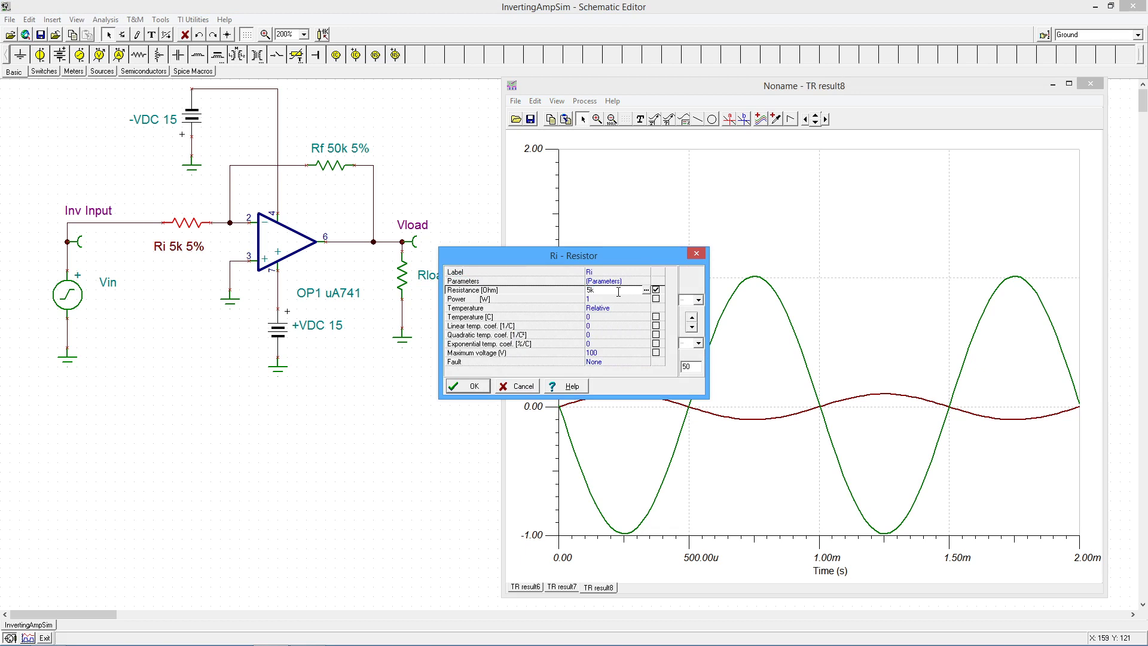
{"action": "type", "text": "10"}
{"action": "key", "text": "Return"}
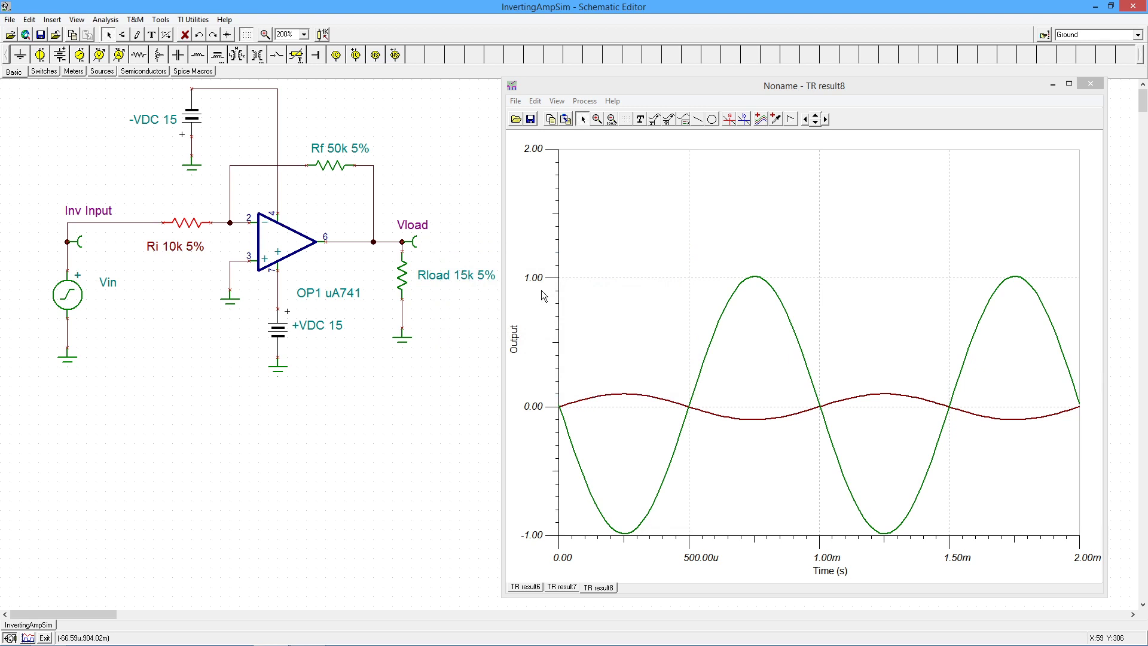
Rerun the transient analysis and select the Vload curve for post-processing
{"action": "left_click", "coordinate": [105, 19]}
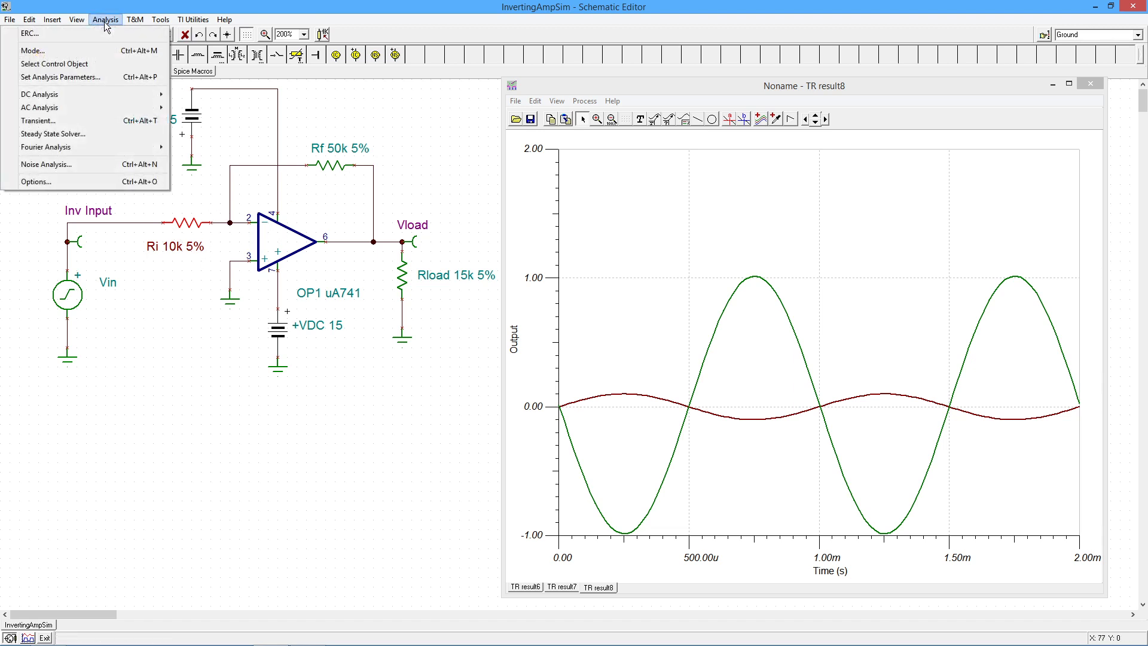
{"action": "left_click", "coordinate": [90, 120]}
{"action": "left_click", "coordinate": [660, 293]}
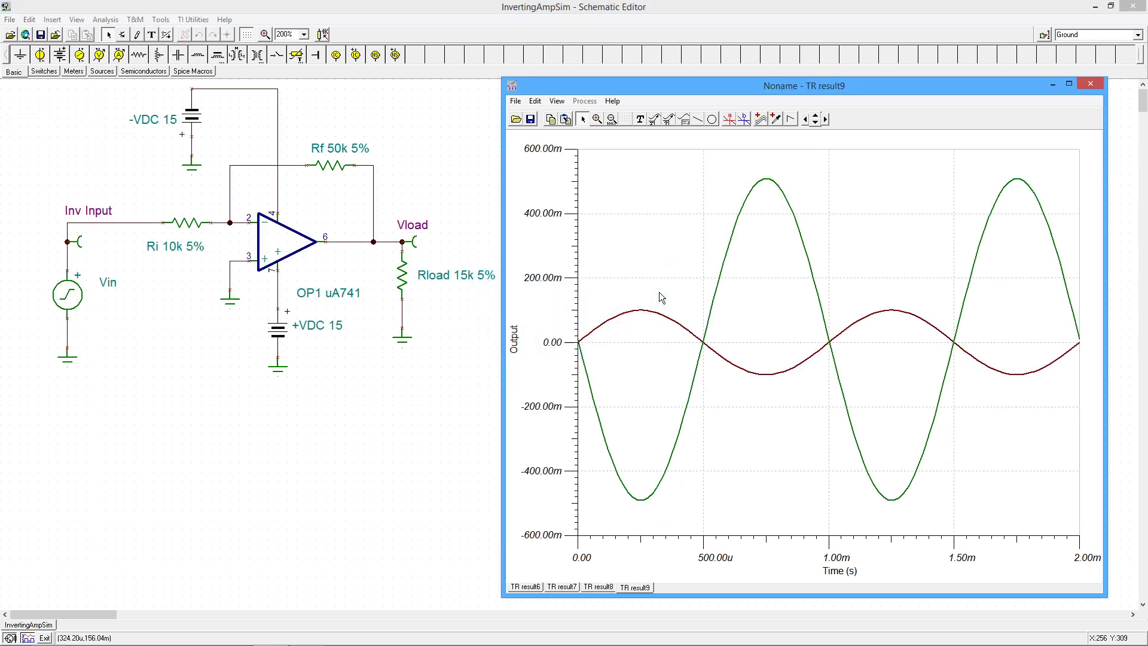
{"action": "left_click", "coordinate": [768, 179]}
{"action": "left_click", "coordinate": [585, 101]}
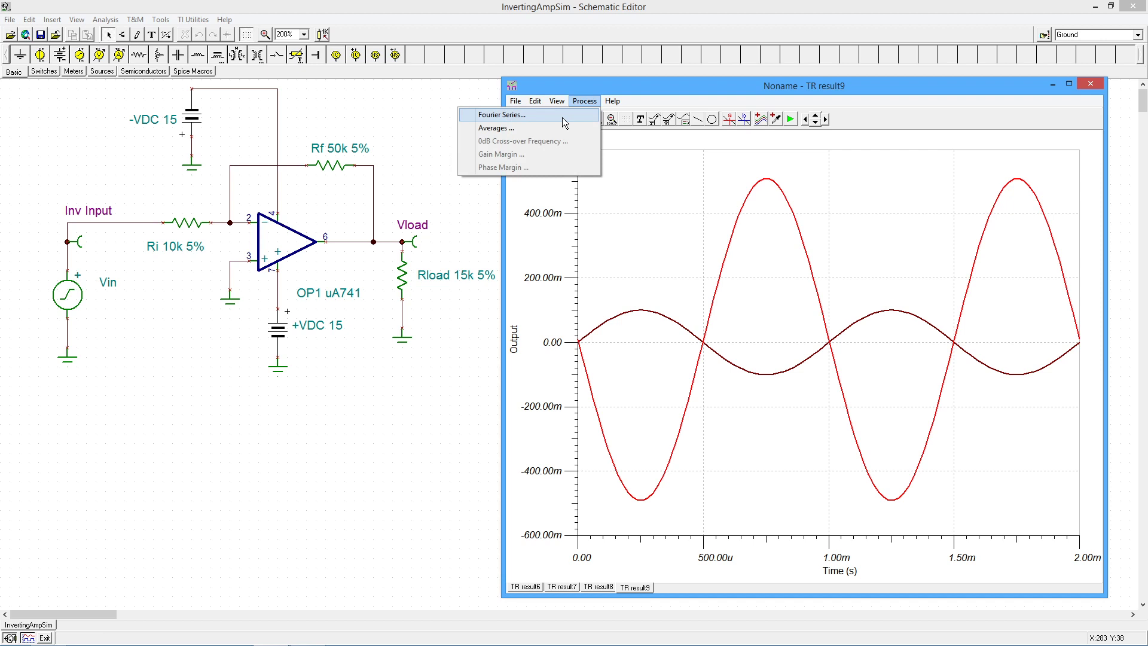
{"action": "left_click", "coordinate": [562, 117]}
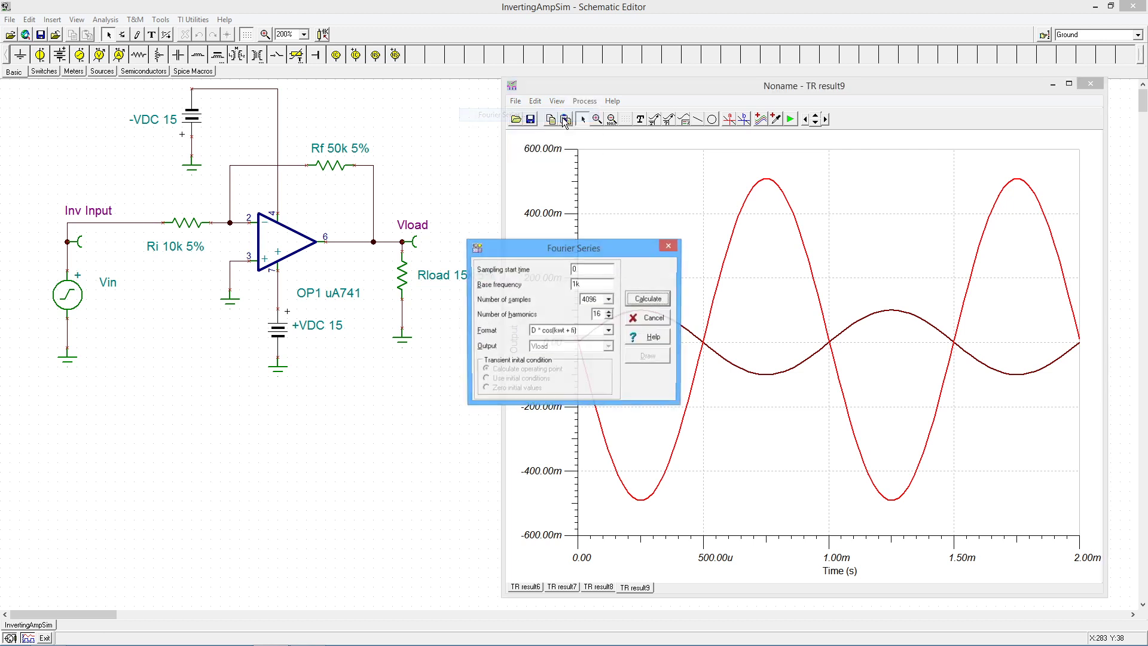
{"action": "left_click", "coordinate": [650, 300]}
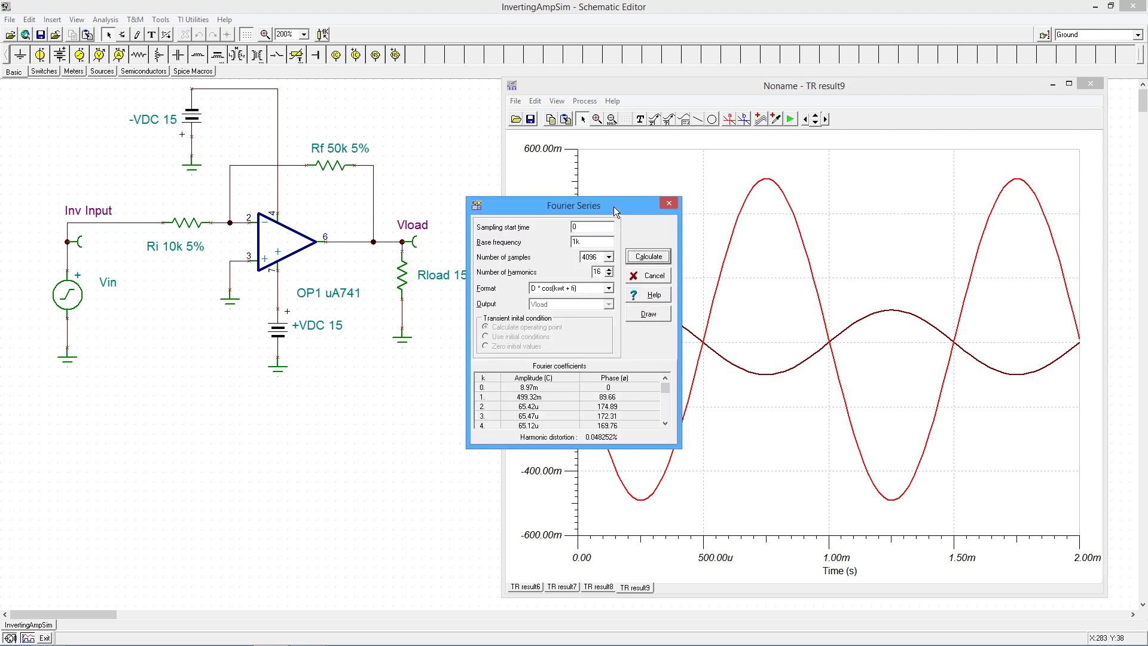
{"action": "left_click_drag", "start_coordinate": [612, 202], "coordinate": [597, 119]}
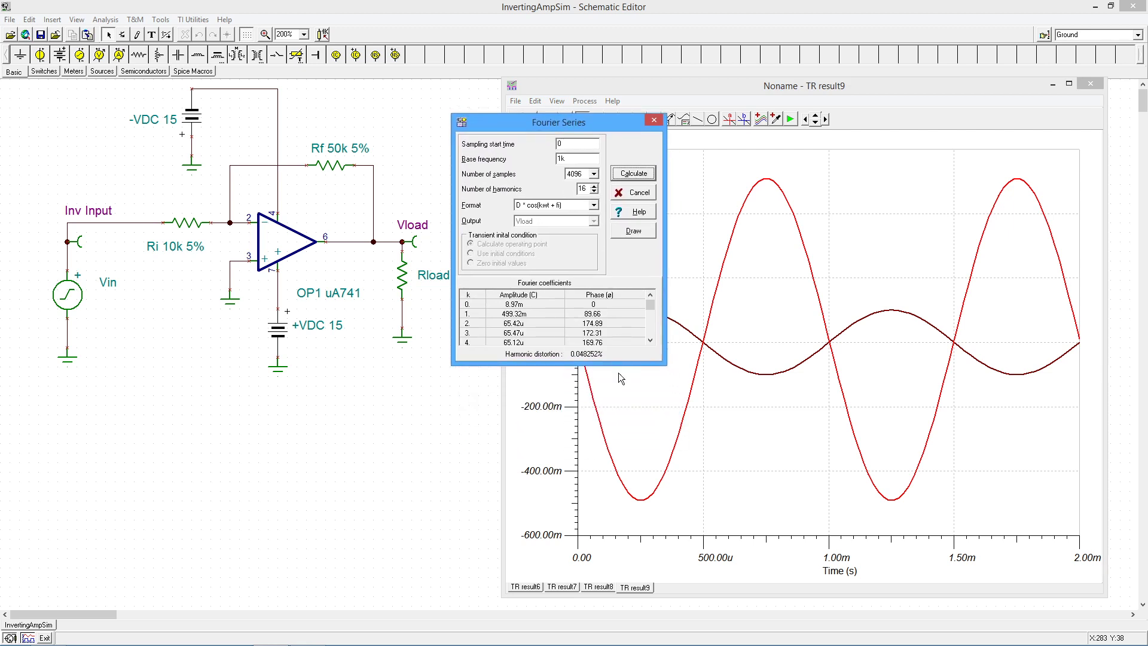
{"action": "left_click_drag", "start_coordinate": [611, 364], "coordinate": [633, 498]}
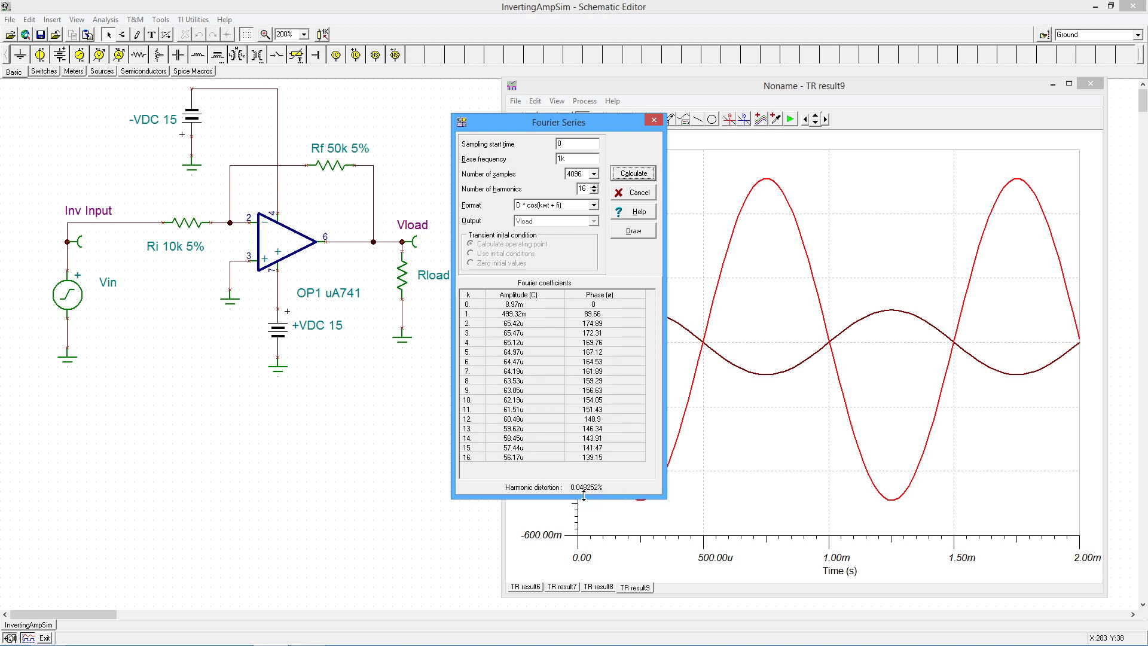
{"action": "left_click", "coordinate": [654, 120]}
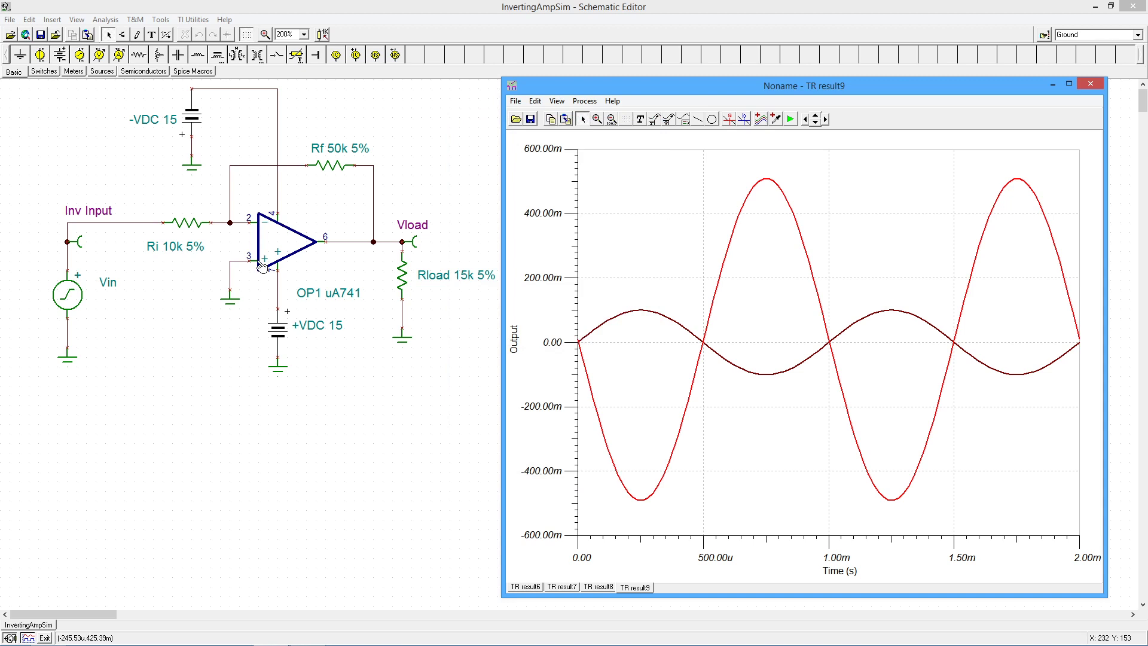
Set the input resistor Ri back to 5k
{"action": "double_click", "coordinate": [186, 224]}
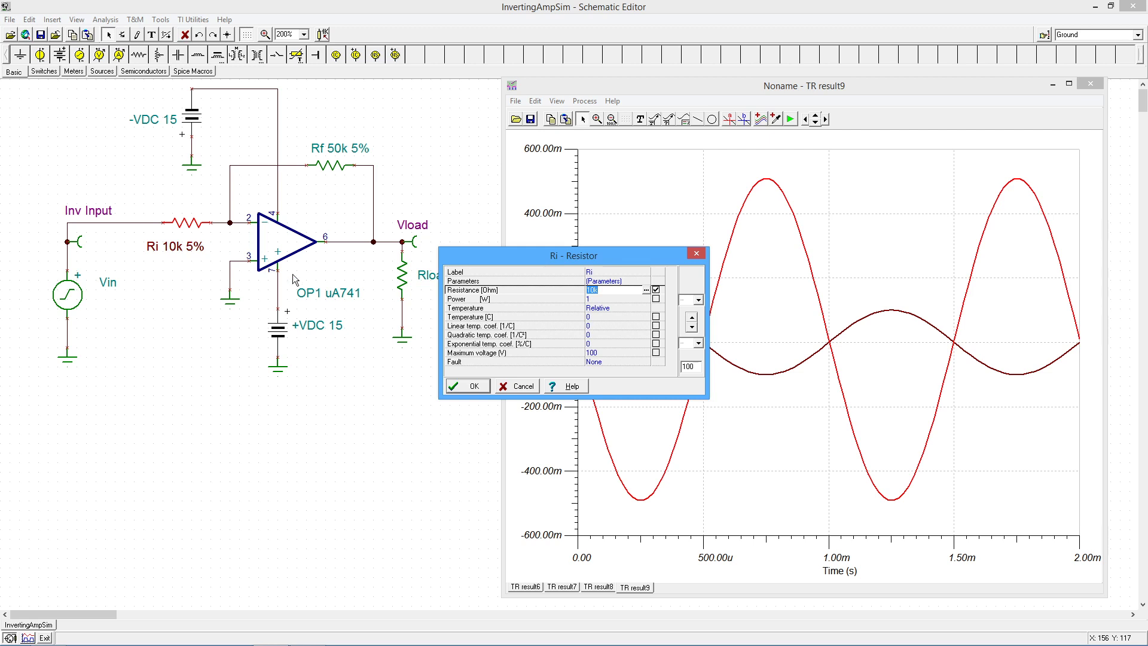
{"action": "type", "text": "5k"}
{"action": "left_click", "coordinate": [481, 385]}
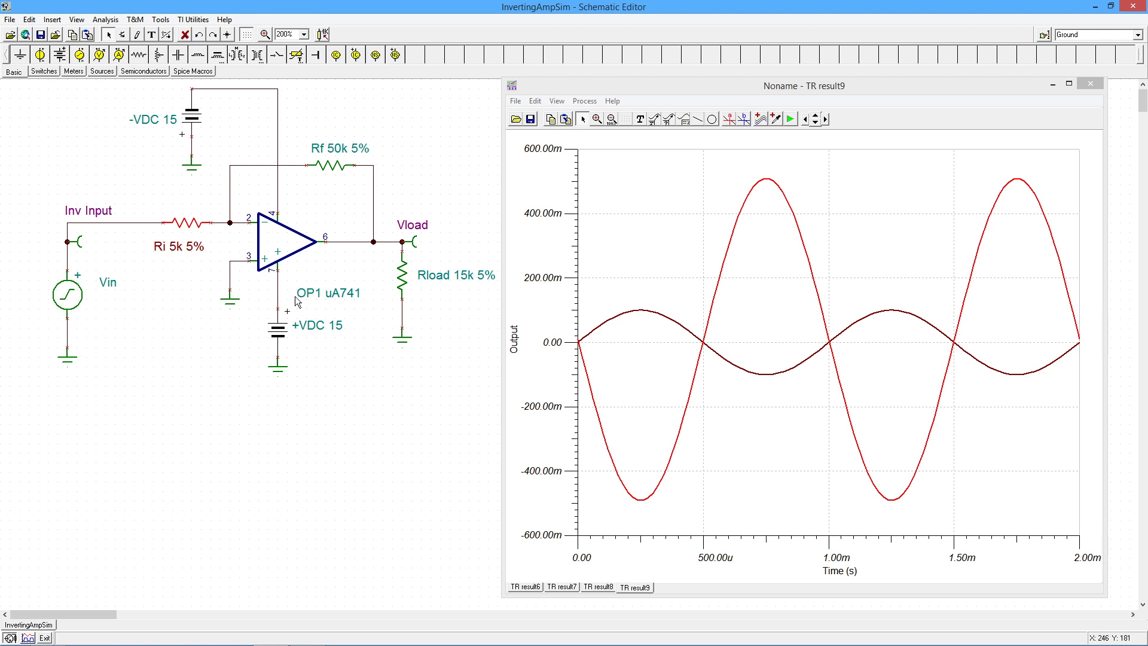
Lower the Vin sine-wave amplitude from 100m to 50m
{"action": "double_click", "coordinate": [73, 302]}
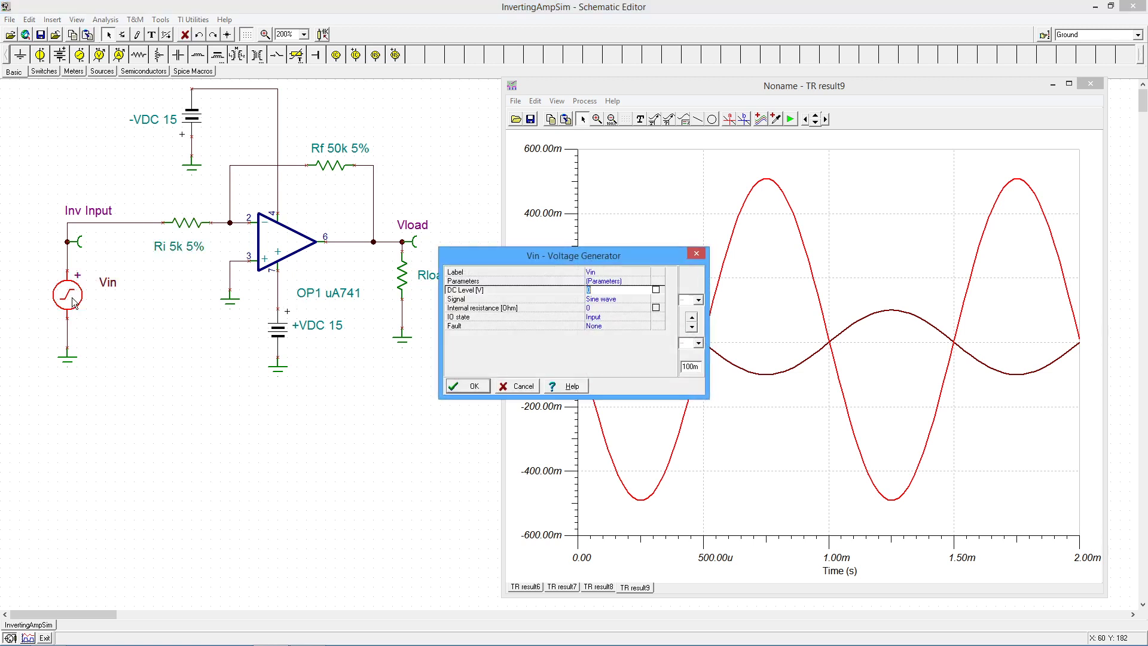
{"action": "left_click", "coordinate": [614, 299]}
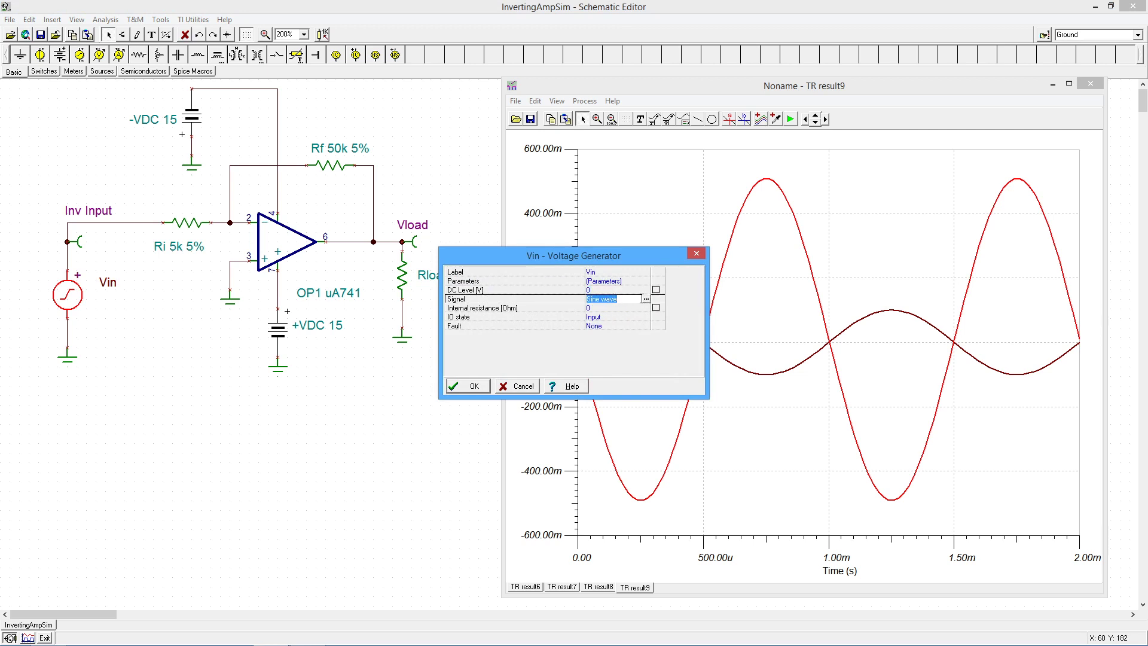
{"action": "left_click", "coordinate": [646, 299]}
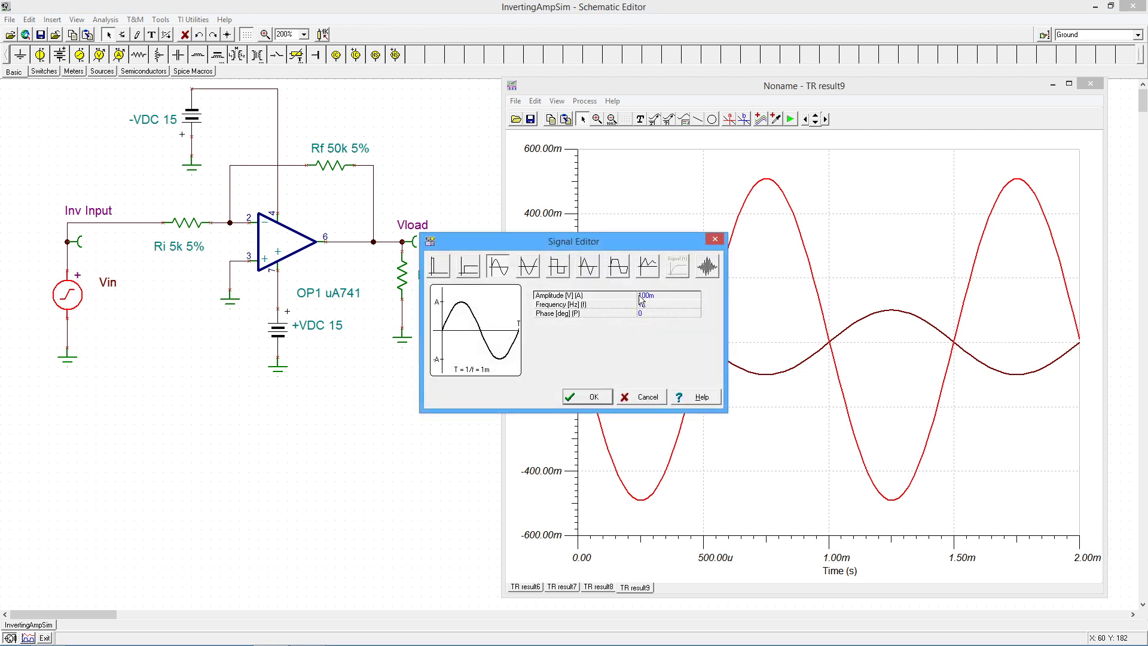
{"action": "left_click", "coordinate": [646, 296]}
{"action": "left_click", "coordinate": [646, 295]}
{"action": "key", "text": "BackSpace"}
{"action": "key", "text": "BackSpace"}
{"action": "type", "text": "5"}
{"action": "left_click", "coordinate": [592, 397]}
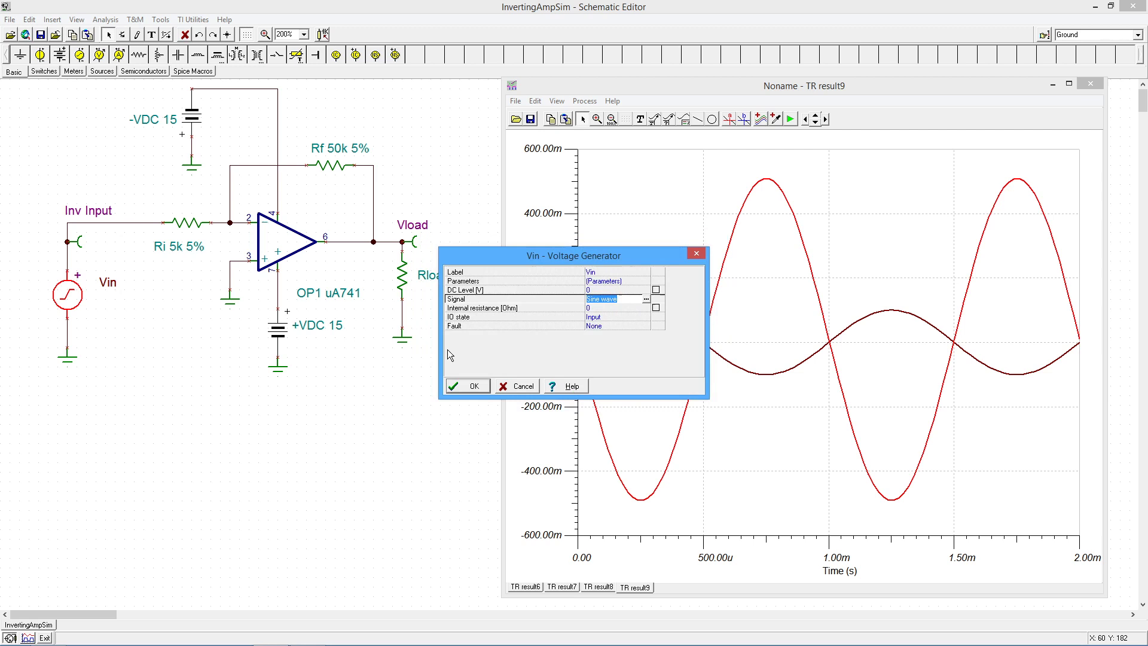
{"action": "left_click", "coordinate": [468, 387]}
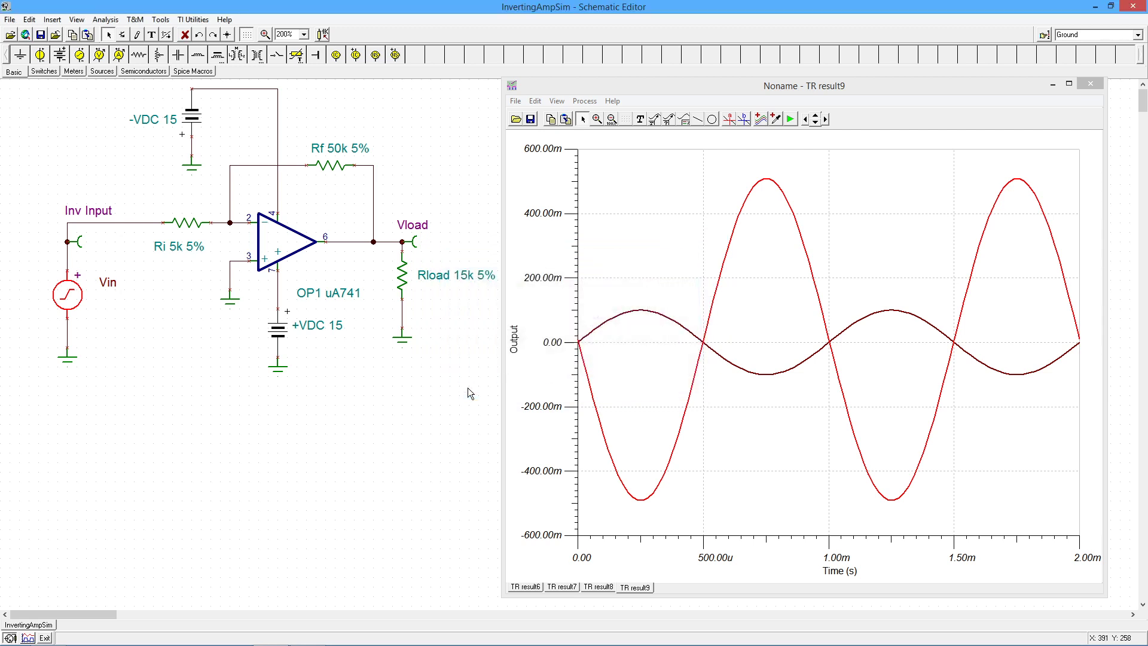
Rerun the transient analysis to produce TR result10 with the 50 mV input
{"action": "left_click", "coordinate": [105, 19]}
{"action": "left_click", "coordinate": [104, 123]}
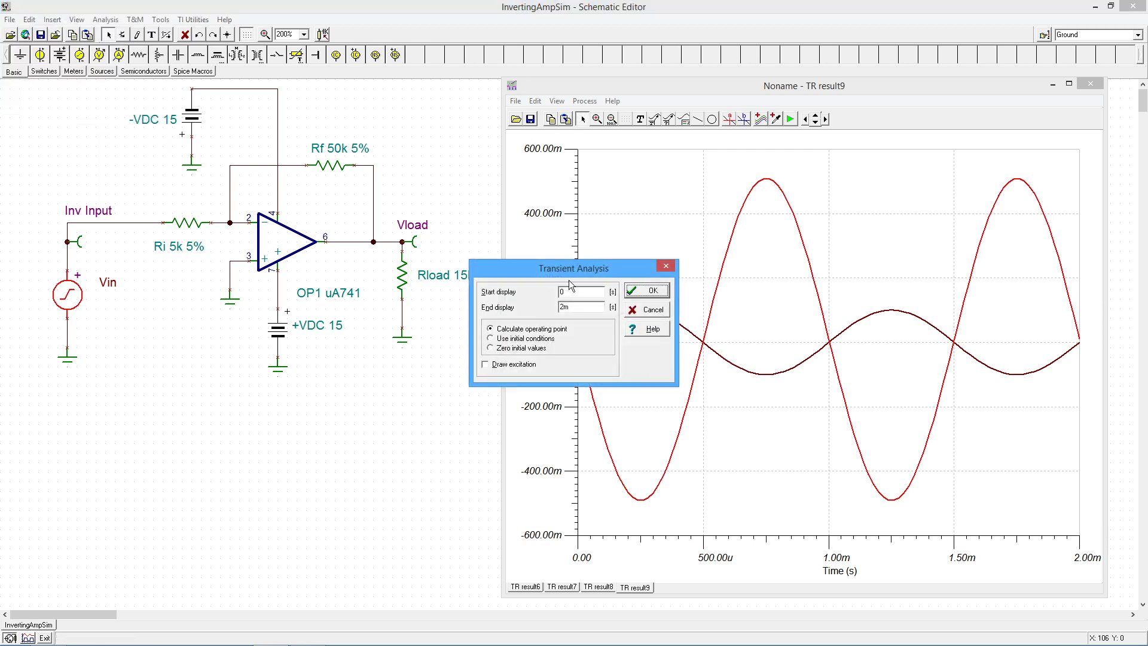
{"action": "left_click", "coordinate": [654, 290]}
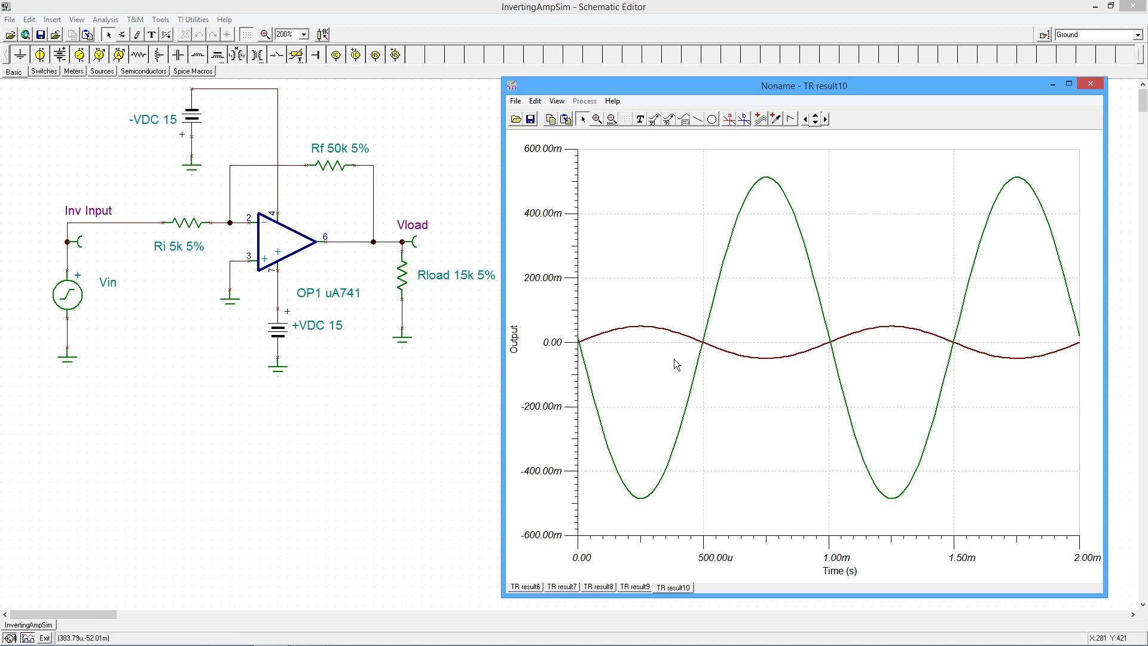
{"action": "left_click", "coordinate": [761, 179]}
{"action": "left_click", "coordinate": [585, 100]}
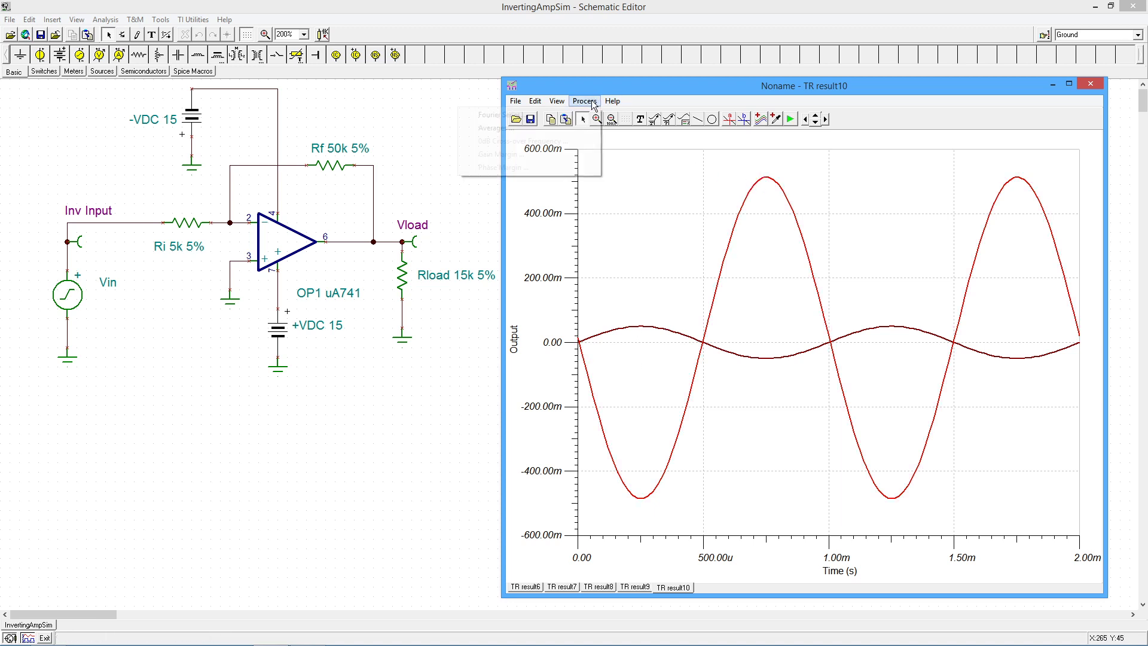
{"action": "left_click", "coordinate": [584, 117]}
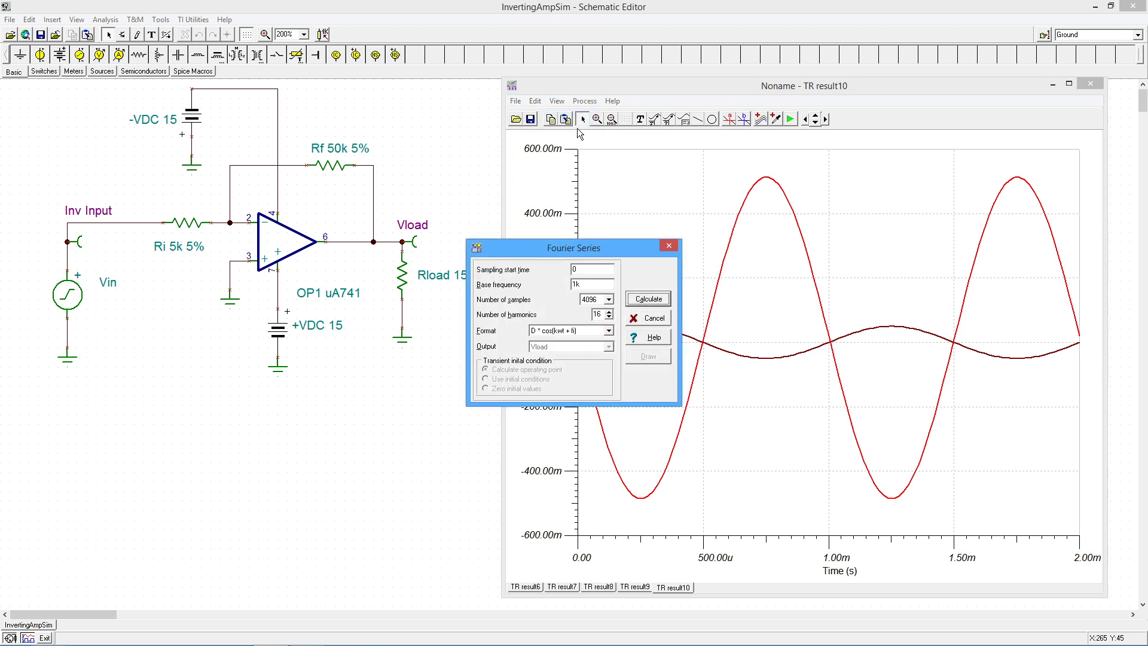
{"action": "left_click", "coordinate": [658, 302]}
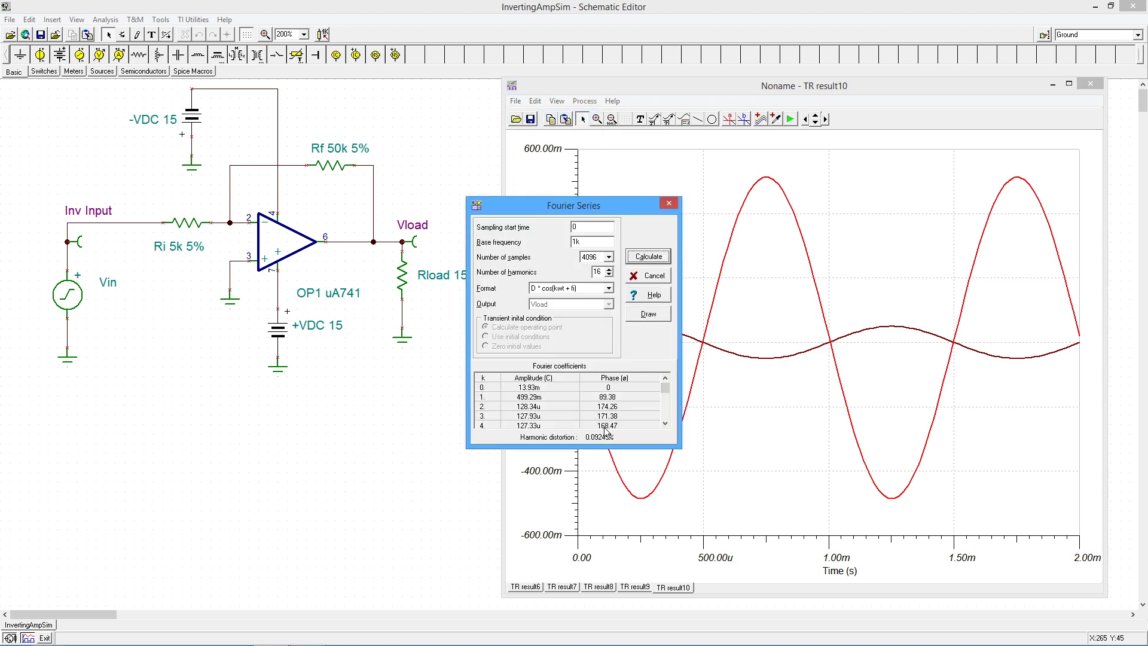
{"action": "left_click_drag", "start_coordinate": [601, 447], "coordinate": [625, 573]}
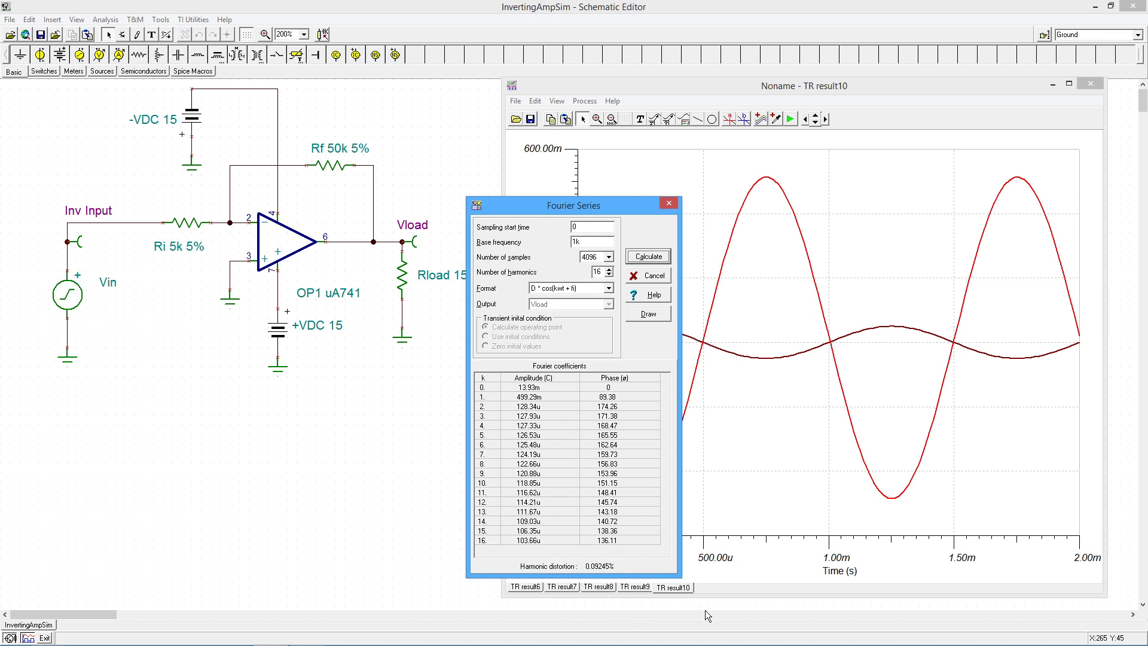
{"action": "left_click", "coordinate": [658, 281]}
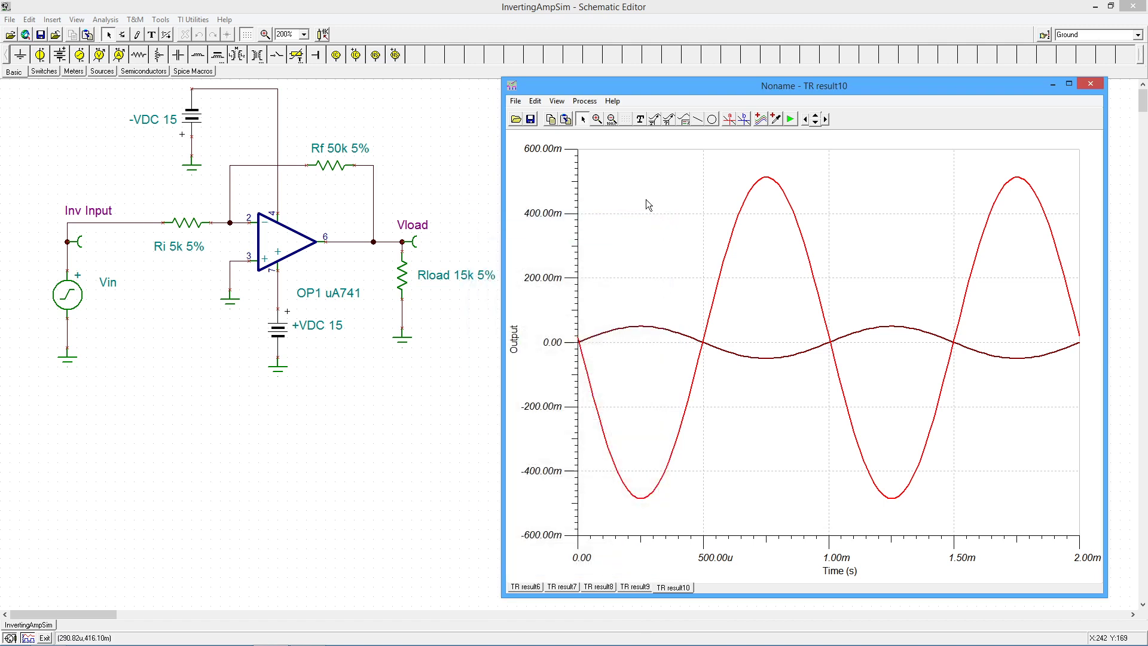